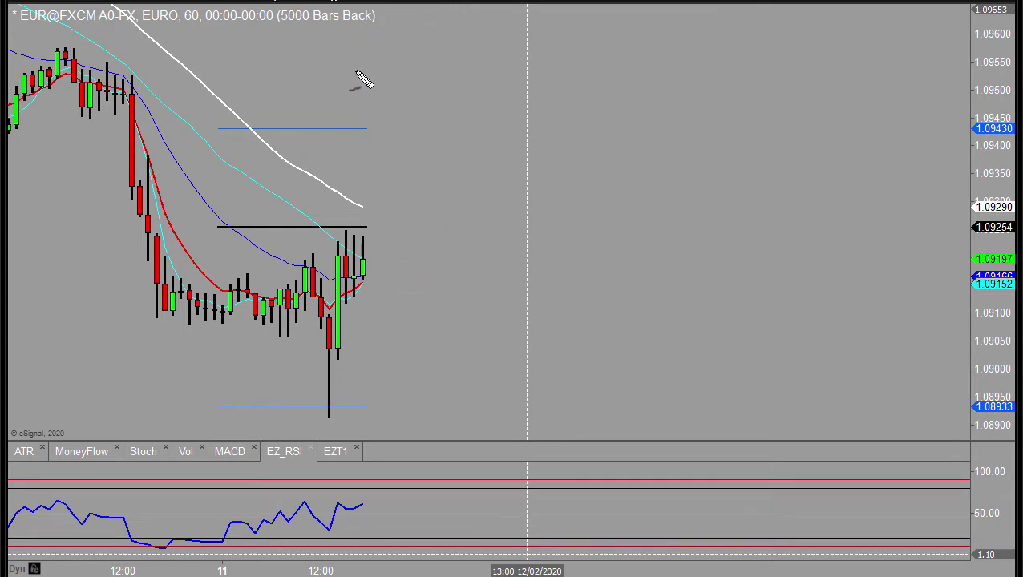
- Handwrite a red circled 1 followed by a dash and the word 'Signal'
drag(398, 65, 398, 102)
mouse_move(400, 38)
mouse_down()
mouse_move(441, 64)
mouse_move(409, 42)
mouse_up()
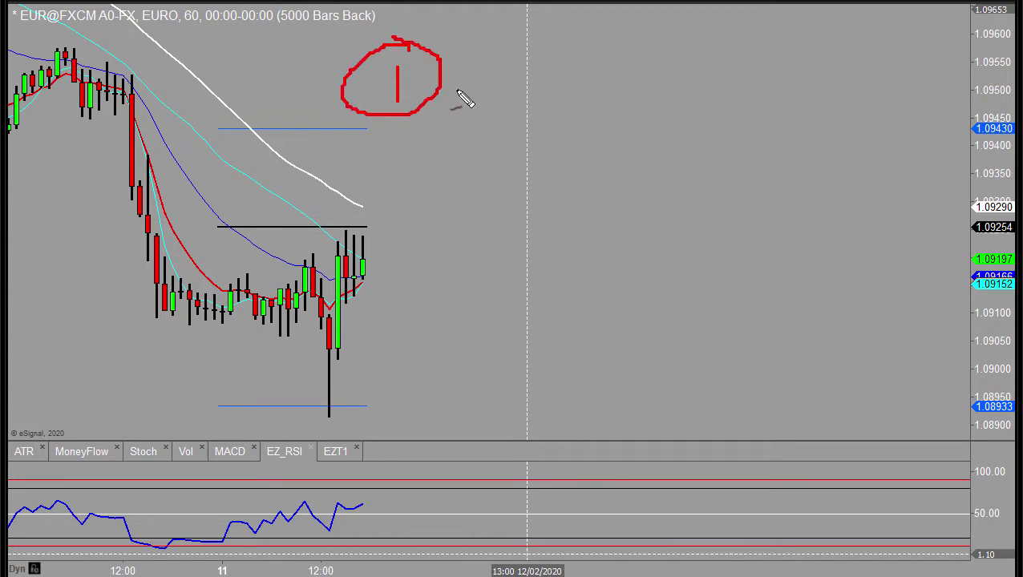
drag(453, 84, 500, 83)
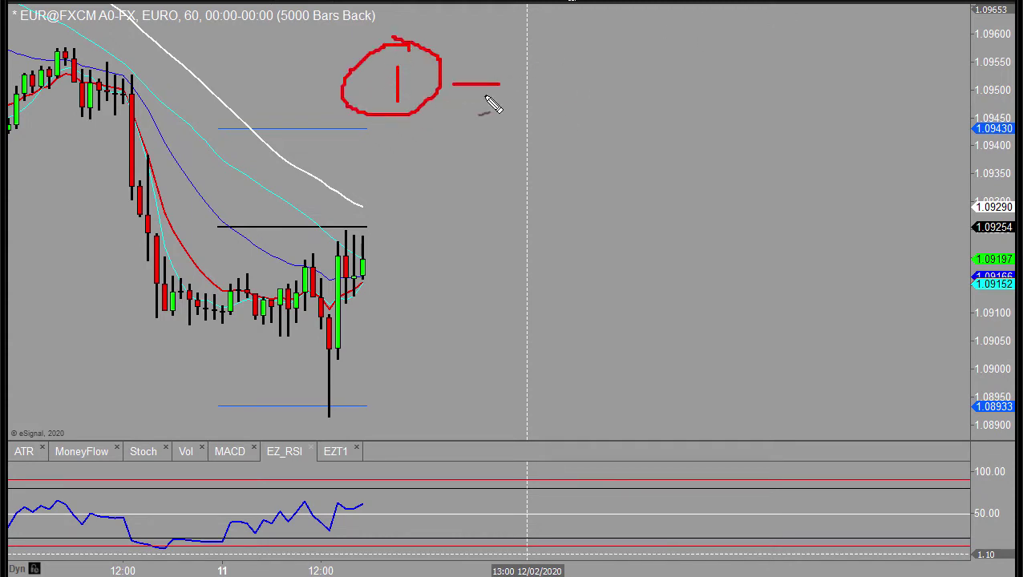
mouse_move(554, 46)
mouse_down()
mouse_move(543, 88)
mouse_move(565, 104)
mouse_move(601, 87)
mouse_move(604, 125)
mouse_up()
mouse_move(614, 96)
mouse_down()
mouse_move(684, 96)
mouse_move(662, 100)
mouse_move(680, 83)
mouse_up()
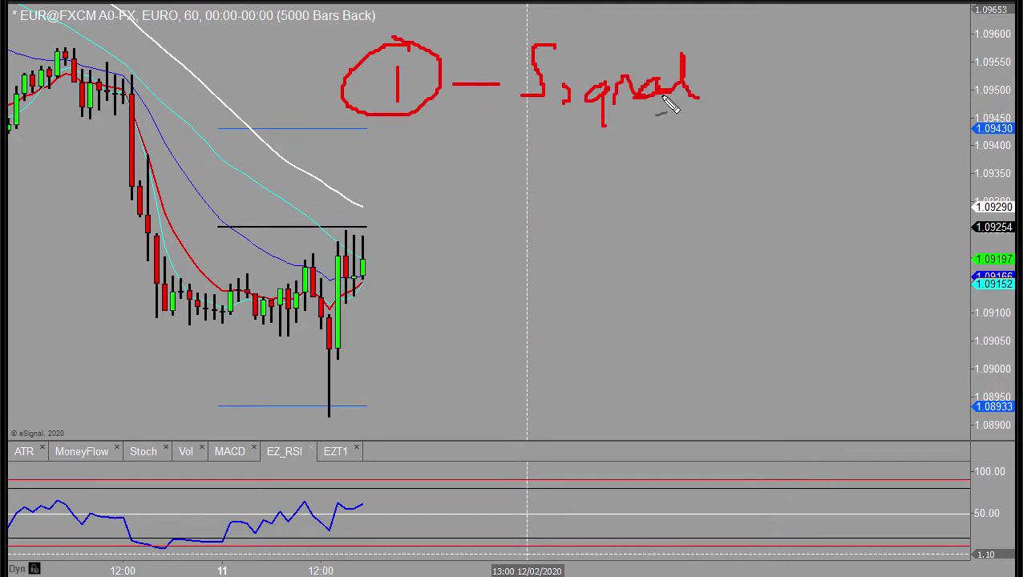
- Write a circled 2 labelled 'Trigger' below it, plus a check mark underneath
mouse_move(389, 150)
mouse_down()
mouse_move(375, 199)
mouse_move(423, 178)
mouse_up()
drag(439, 140, 415, 129)
drag(503, 163, 555, 186)
drag(525, 140, 593, 126)
mouse_move(586, 183)
mouse_down()
mouse_move(603, 164)
mouse_move(669, 172)
mouse_move(698, 155)
mouse_move(736, 157)
mouse_up()
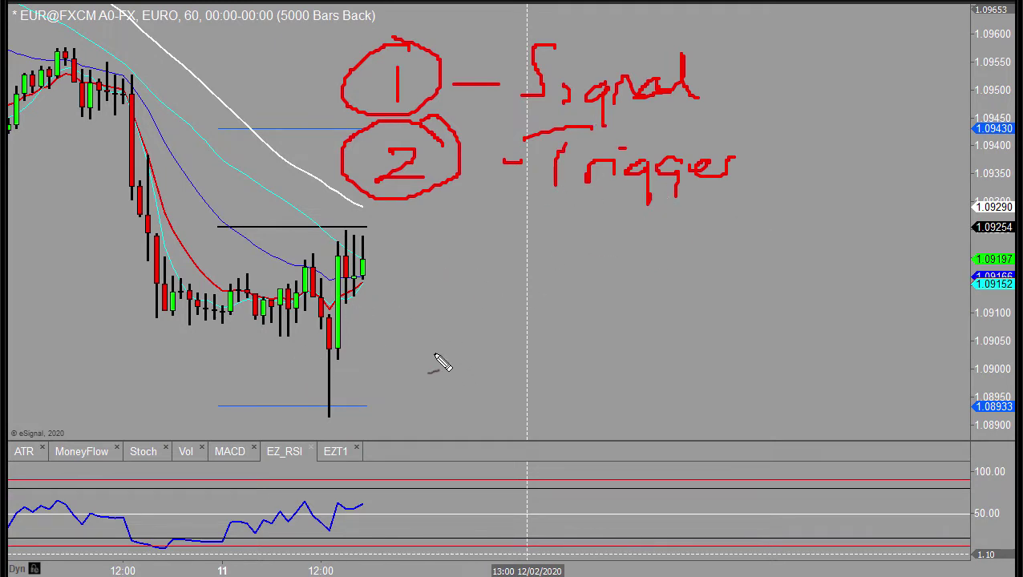
mouse_move(432, 365)
mouse_down()
mouse_move(447, 433)
mouse_move(469, 403)
mouse_move(487, 423)
mouse_move(505, 394)
mouse_move(463, 389)
mouse_move(459, 400)
mouse_move(505, 392)
mouse_up()
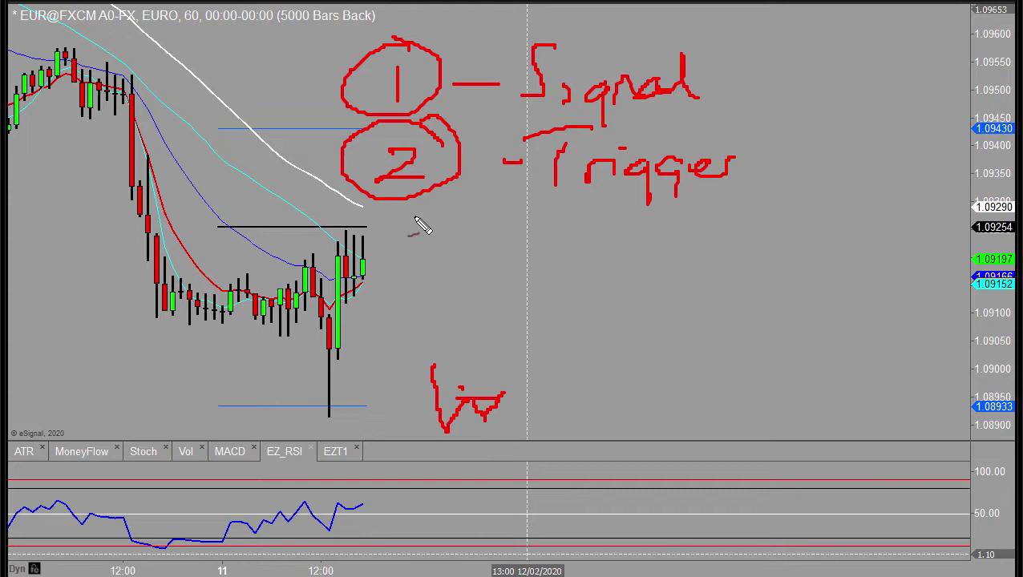
- Draw a red circled 3 reading 'Time – Period', underline 'Period', and add '-1' below
mouse_move(384, 215)
mouse_down()
mouse_move(415, 281)
mouse_move(394, 197)
mouse_move(385, 207)
mouse_up()
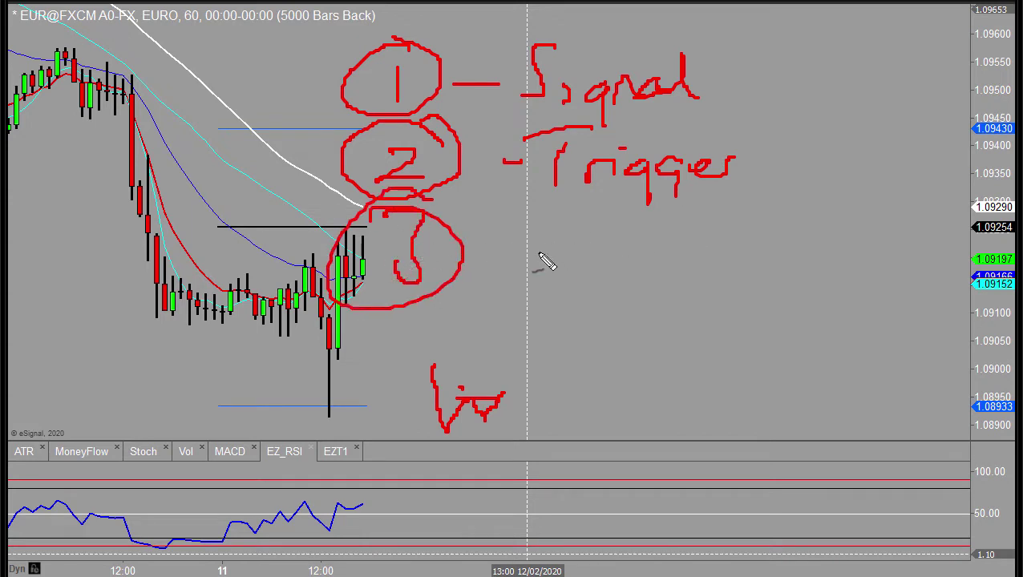
mouse_move(497, 247)
mouse_down()
mouse_move(657, 258)
mouse_move(635, 209)
mouse_up()
mouse_move(717, 249)
mouse_down()
mouse_move(786, 233)
mouse_move(792, 262)
mouse_move(801, 247)
mouse_move(843, 236)
mouse_move(902, 247)
mouse_move(902, 265)
mouse_move(931, 247)
mouse_move(893, 237)
mouse_up()
drag(769, 291, 931, 280)
click(871, 202)
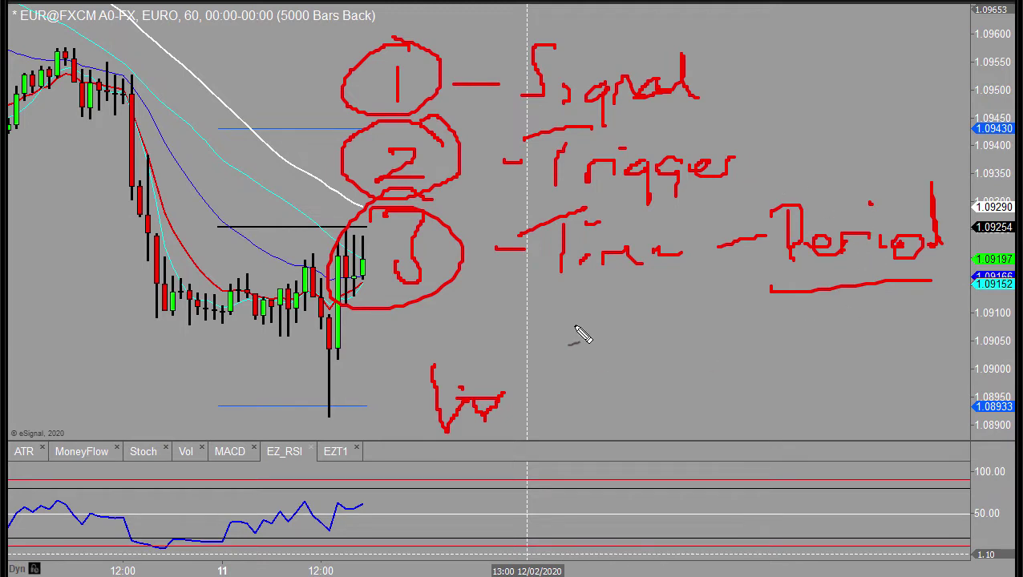
drag(628, 325, 695, 347)
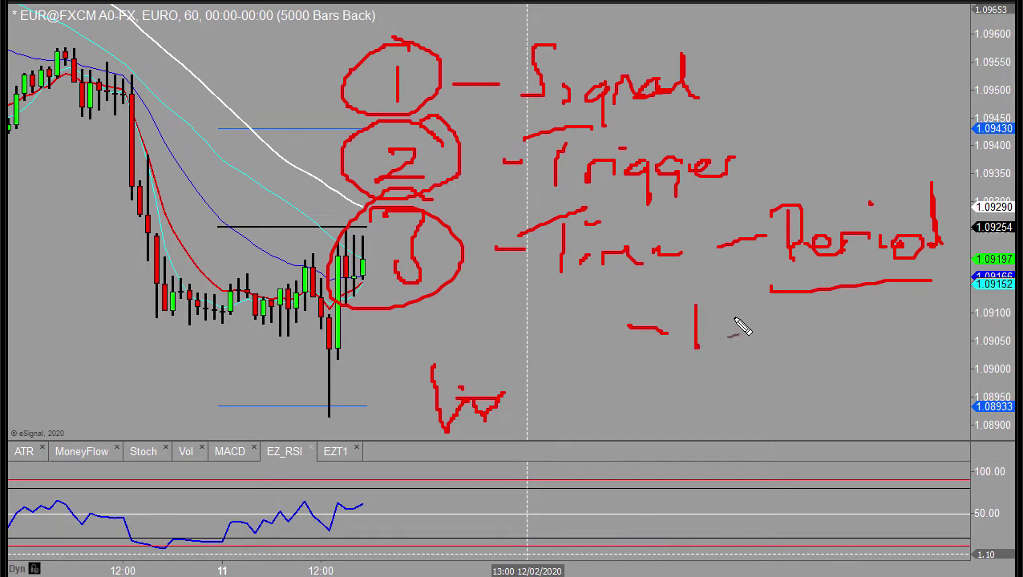
drag(914, 305, 923, 337)
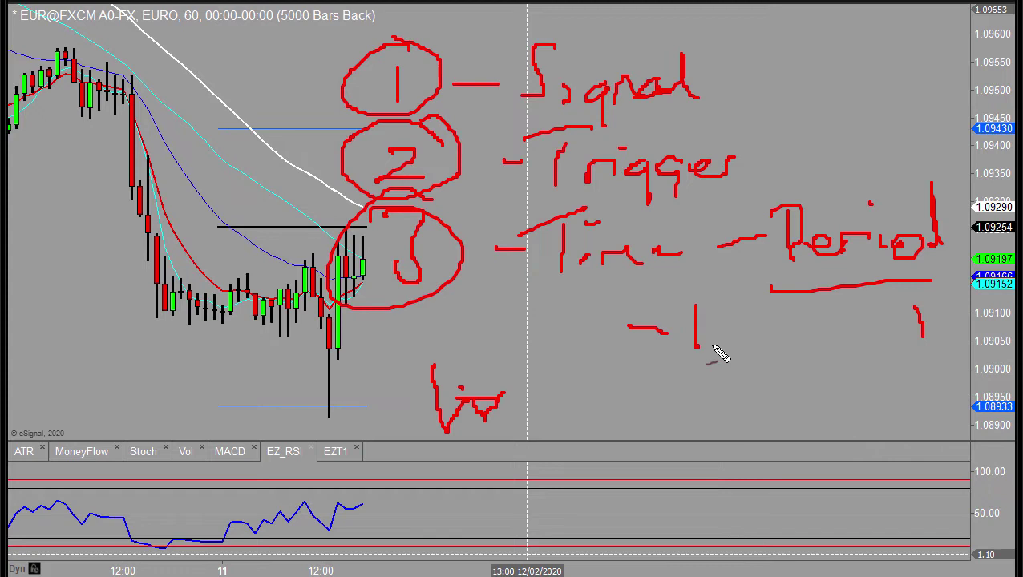
- Write 'Zone' under the -1 mark and draw a double-headed arrow to a right-hand mark
mouse_move(683, 366)
mouse_down()
mouse_move(722, 387)
mouse_move(708, 397)
mouse_move(710, 383)
mouse_move(760, 377)
mouse_up()
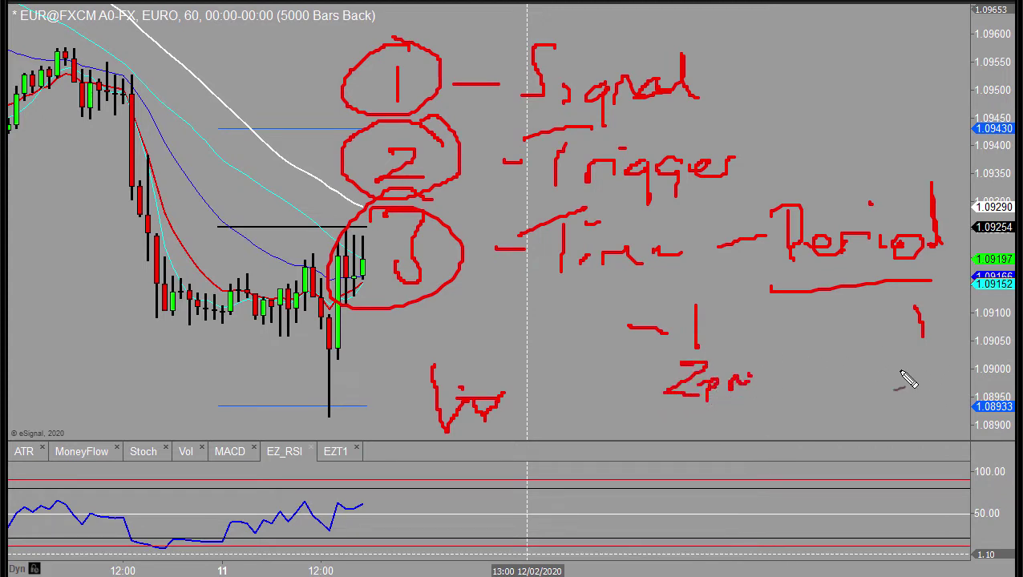
mouse_move(903, 365)
mouse_down()
mouse_move(879, 379)
mouse_move(933, 387)
mouse_move(940, 398)
mouse_move(952, 376)
mouse_up()
mouse_move(758, 334)
mouse_down()
mouse_move(875, 325)
mouse_move(861, 334)
mouse_up()
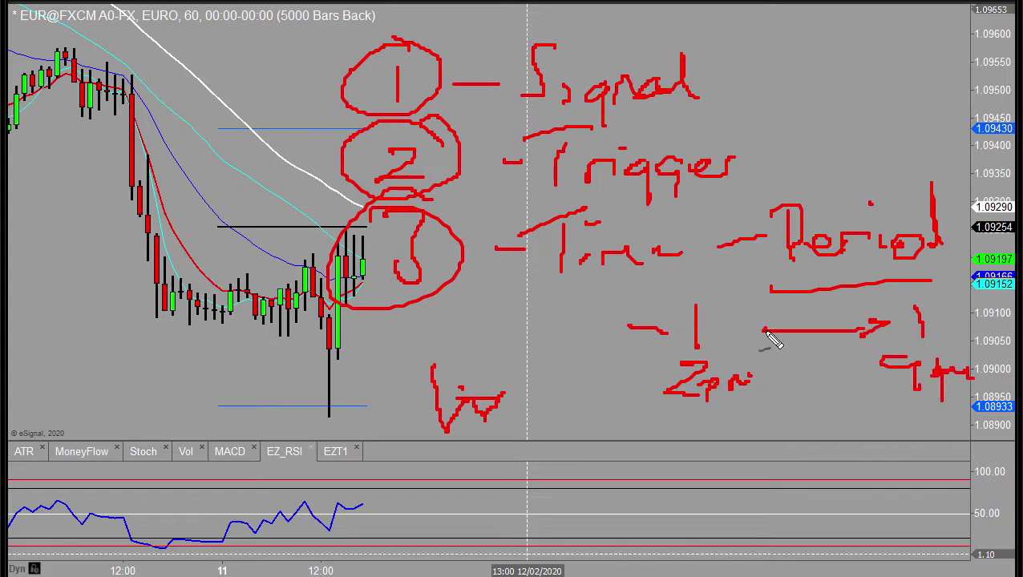
drag(762, 338, 775, 344)
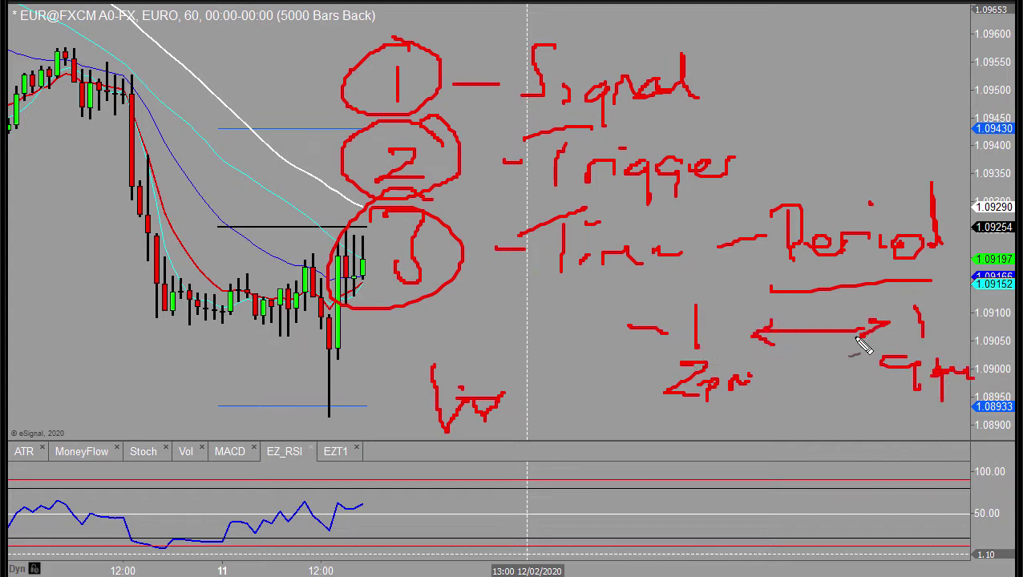
drag(879, 328, 859, 336)
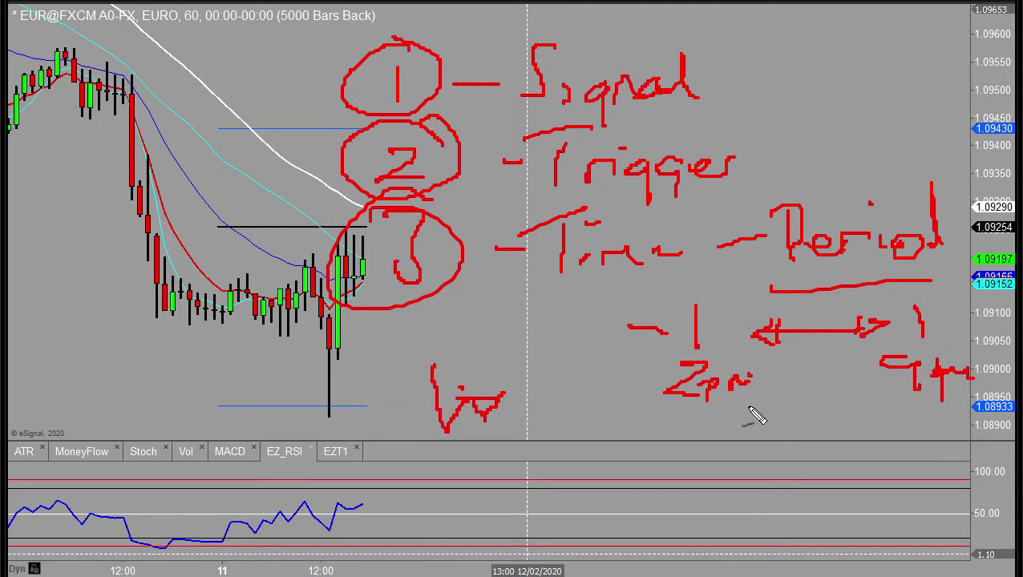
- Write a note beneath the Zone label, ending with a dash and a vertical stroke
mouse_move(603, 456)
mouse_down()
mouse_move(691, 465)
mouse_move(700, 455)
mouse_move(716, 465)
mouse_move(760, 455)
mouse_move(822, 466)
mouse_move(834, 484)
mouse_up()
mouse_move(653, 447)
mouse_down()
mouse_move(660, 471)
mouse_move(839, 439)
mouse_move(822, 448)
mouse_move(811, 438)
mouse_move(660, 491)
mouse_move(828, 488)
mouse_move(836, 430)
mouse_move(841, 475)
mouse_move(797, 404)
mouse_move(624, 436)
mouse_move(639, 485)
mouse_up()
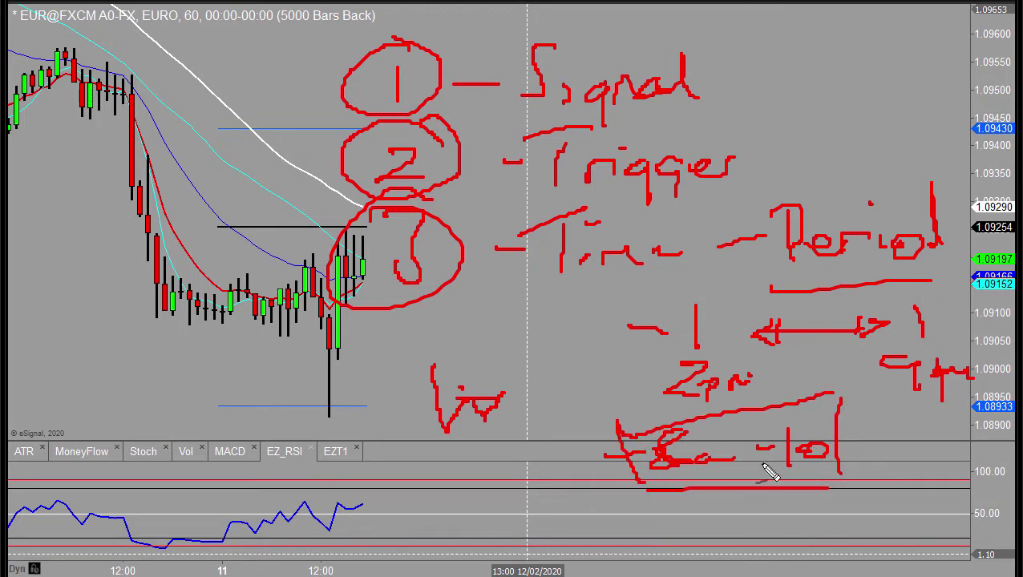
drag(847, 441, 893, 446)
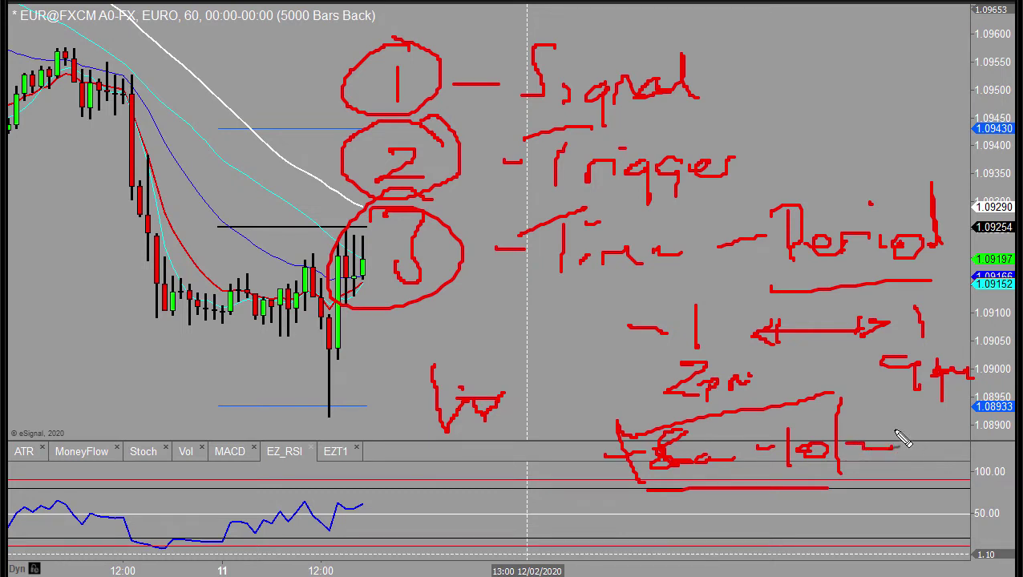
drag(906, 431, 909, 449)
- In the RSI pane, draw a red circled 4, write 'Stop' over 'Loss', and ring 'Stop'
mouse_move(398, 472)
mouse_down()
mouse_move(423, 503)
mouse_move(399, 521)
mouse_move(472, 491)
mouse_move(494, 496)
mouse_up()
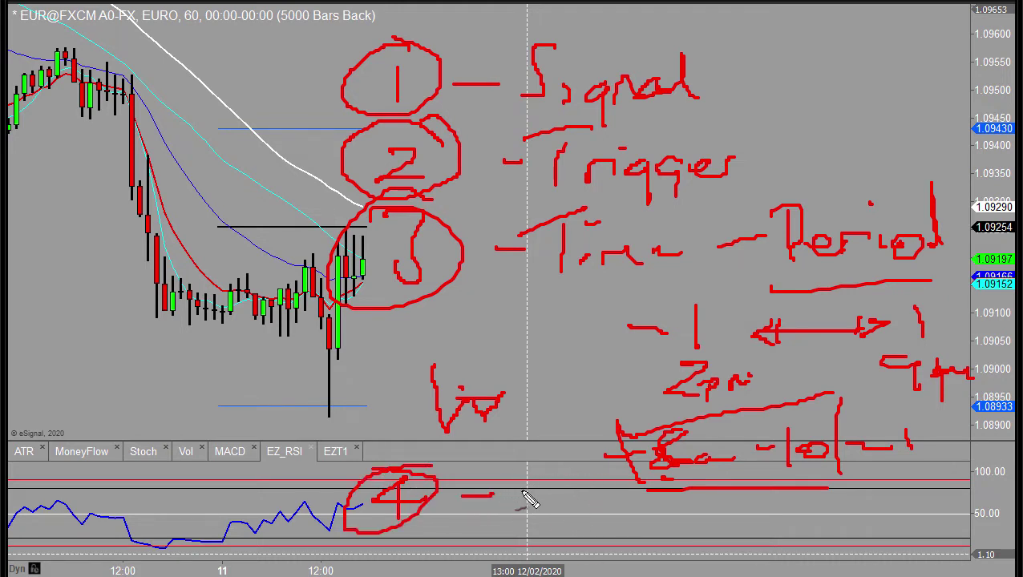
mouse_move(520, 481)
mouse_down()
mouse_move(555, 489)
mouse_move(591, 517)
mouse_move(611, 503)
mouse_move(587, 461)
mouse_up()
mouse_move(510, 545)
mouse_down()
mouse_move(555, 535)
mouse_move(576, 548)
mouse_move(591, 520)
mouse_move(587, 533)
mouse_move(610, 540)
mouse_move(623, 532)
mouse_move(598, 511)
mouse_move(640, 512)
mouse_move(648, 533)
mouse_move(610, 522)
mouse_up()
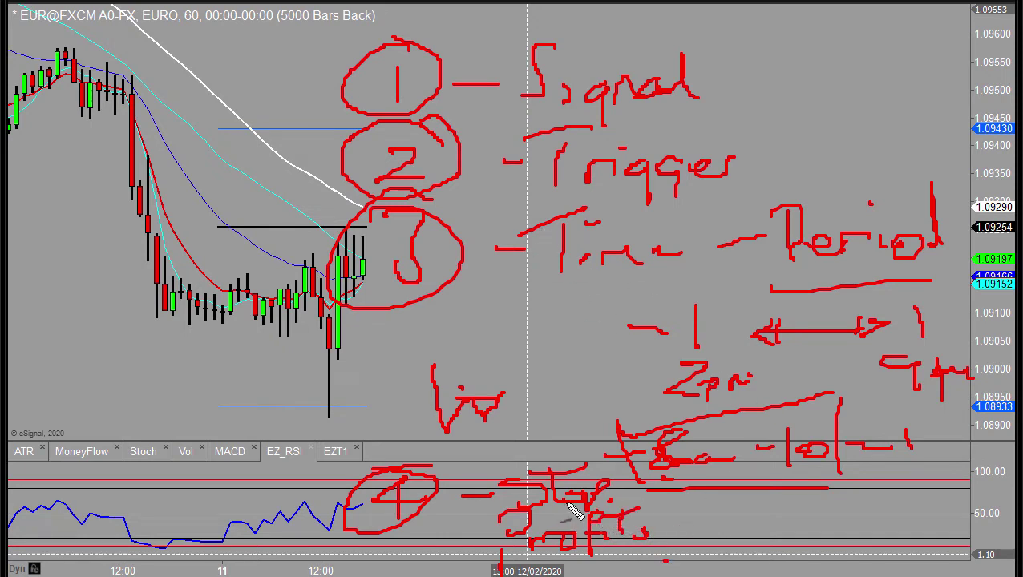
mouse_move(630, 449)
mouse_down()
mouse_move(534, 443)
mouse_move(651, 471)
mouse_up()
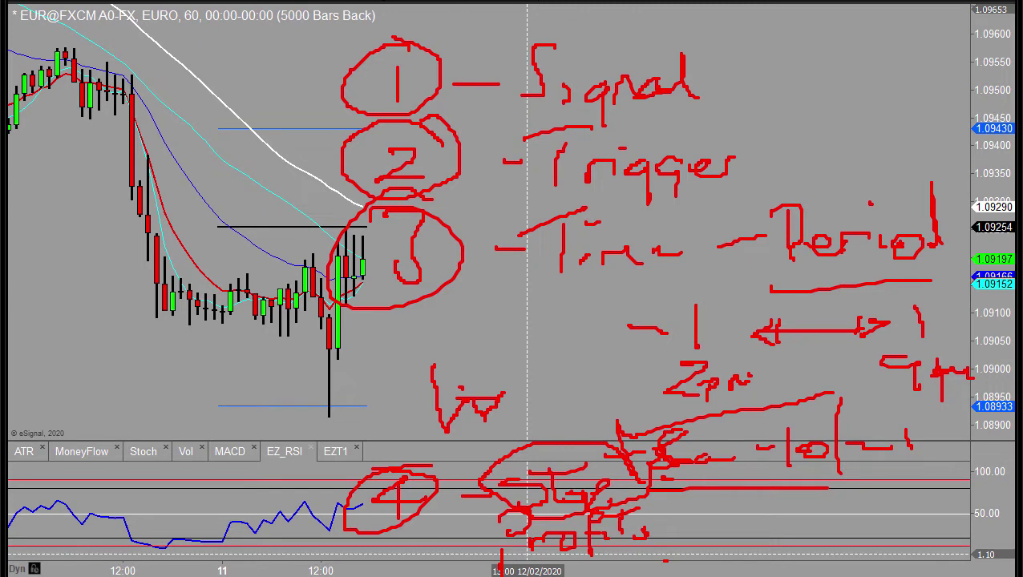
- Erase all red drawings and write an underlined 'Stops' heading near the top
key(Escape)
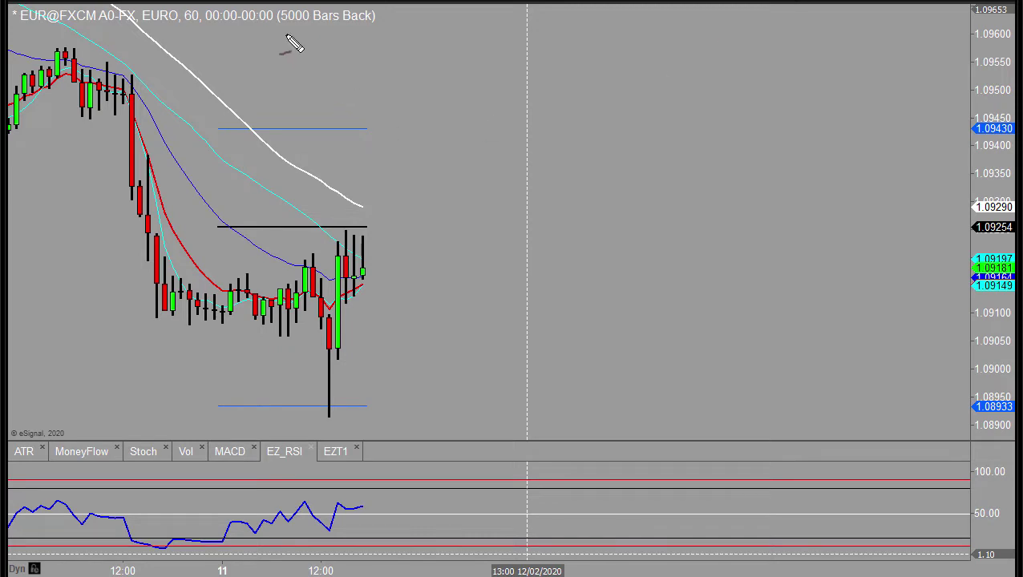
drag(394, 40, 417, 79)
mouse_move(437, 45)
mouse_down()
mouse_move(466, 74)
mouse_move(549, 66)
mouse_move(532, 82)
mouse_move(493, 35)
mouse_up()
drag(396, 120, 589, 113)
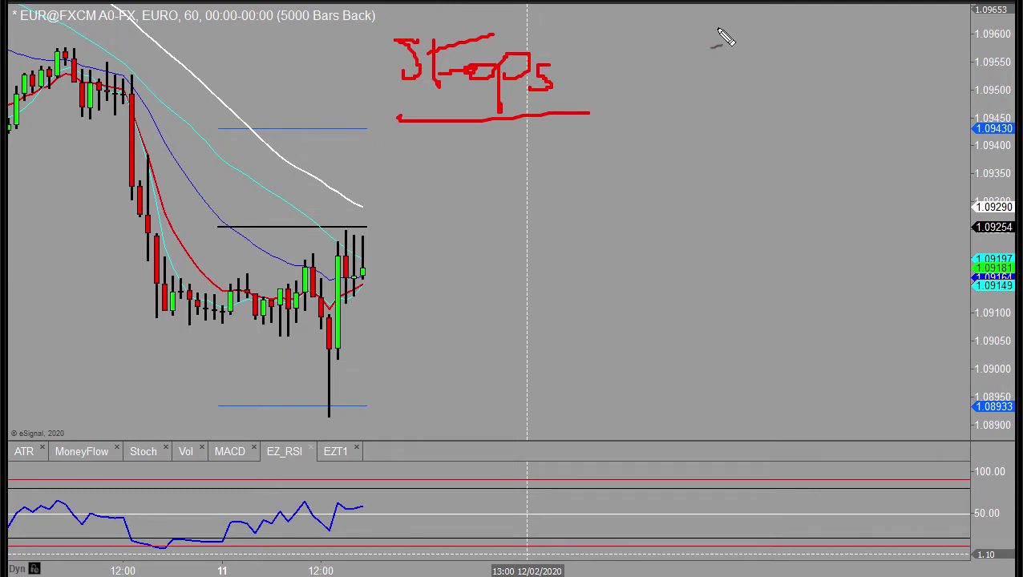
- Draw an arrow after 'Stops' pointing to the underlined word 'Tight'
mouse_move(598, 77)
mouse_down()
mouse_move(662, 60)
mouse_move(627, 90)
mouse_up()
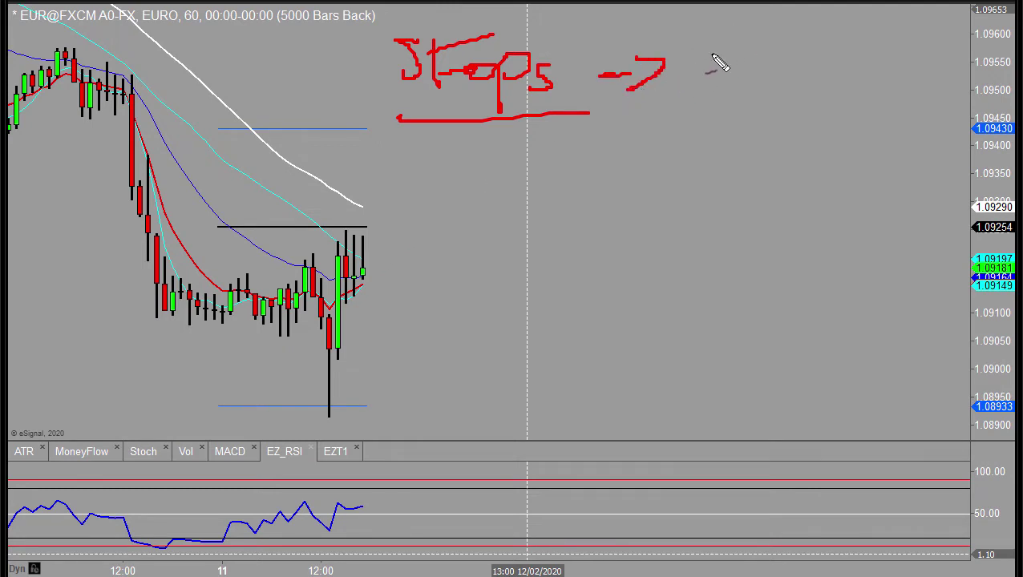
drag(710, 53, 708, 94)
mouse_move(686, 58)
mouse_down()
mouse_move(746, 36)
mouse_move(747, 74)
mouse_move(804, 71)
mouse_move(845, 44)
mouse_move(897, 73)
mouse_move(914, 62)
mouse_up()
drag(744, 138, 898, 117)
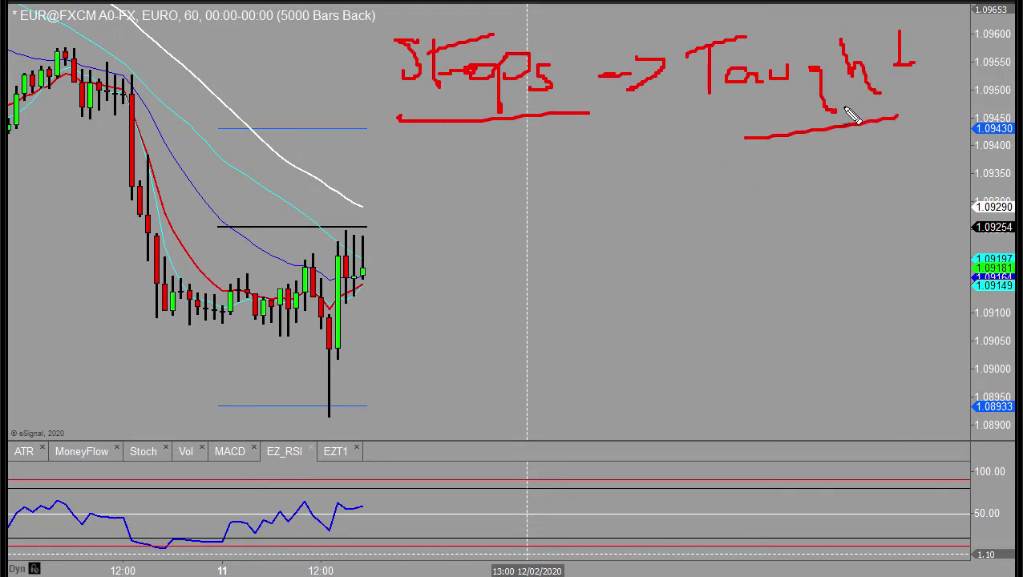
mouse_move(901, 64)
mouse_down()
mouse_move(928, 85)
mouse_move(928, 61)
mouse_up()
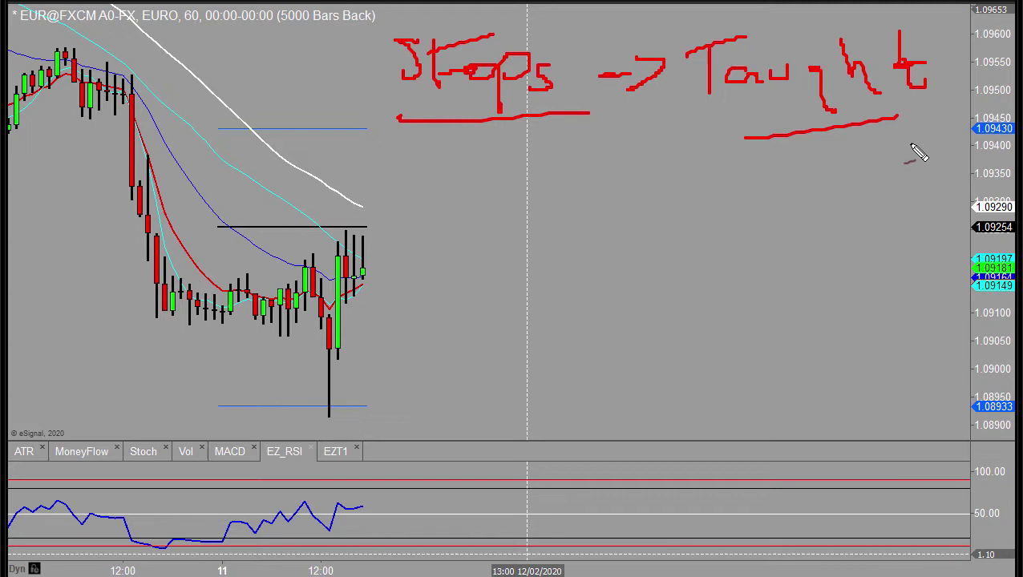
- Thicken the 'Tight' underline and draw a second arrow below leading to 'Fixed'
drag(728, 132, 888, 117)
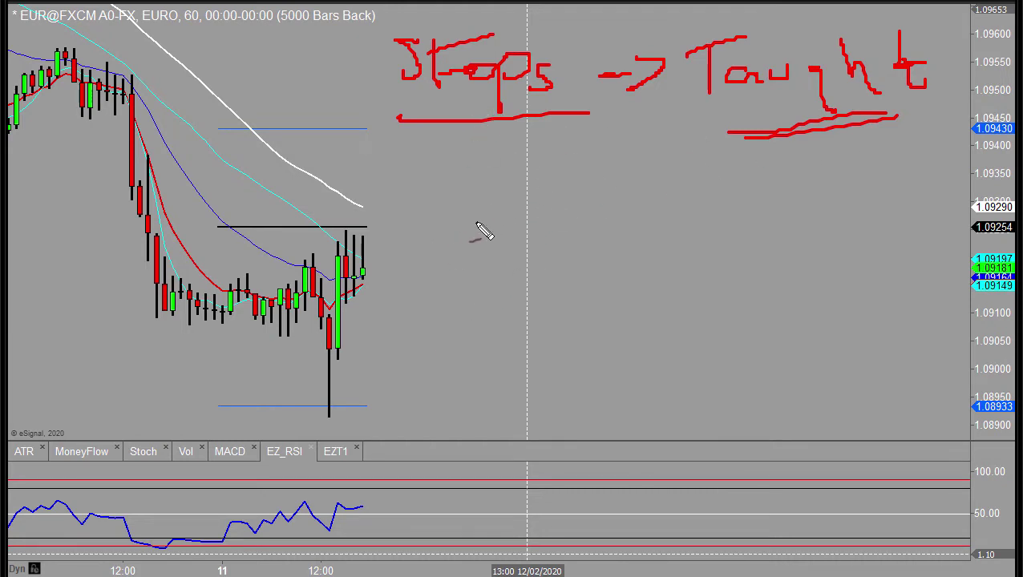
mouse_move(481, 222)
mouse_down()
mouse_move(514, 217)
mouse_move(557, 195)
mouse_move(568, 219)
mouse_move(633, 215)
mouse_up()
mouse_move(625, 188)
mouse_down()
mouse_move(667, 189)
mouse_move(646, 216)
mouse_move(701, 215)
mouse_move(685, 210)
mouse_move(738, 229)
mouse_move(793, 228)
mouse_up()
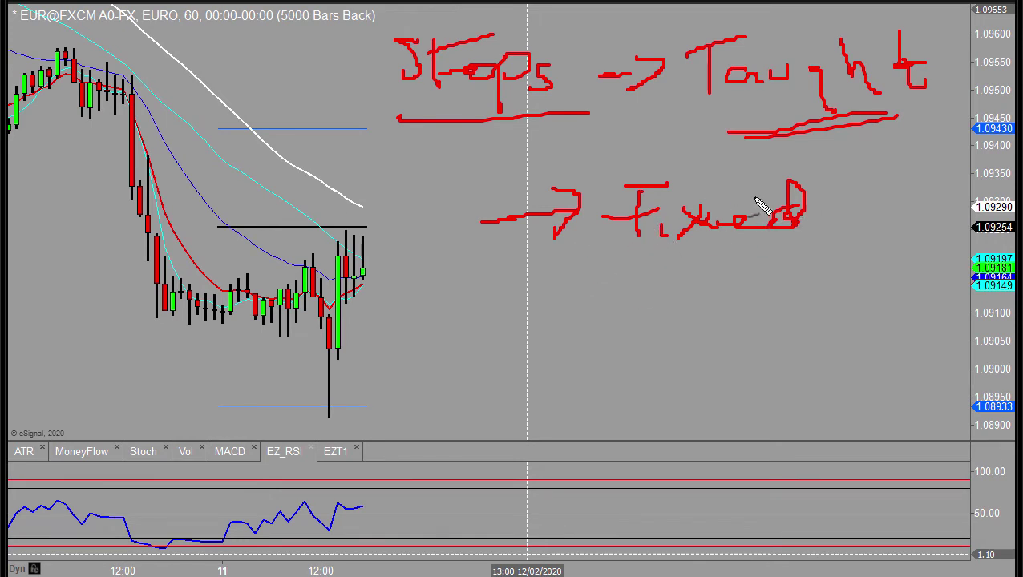
- Underline 'Fixed', then add a dash and a circled '?SL' note after it
drag(621, 272, 808, 254)
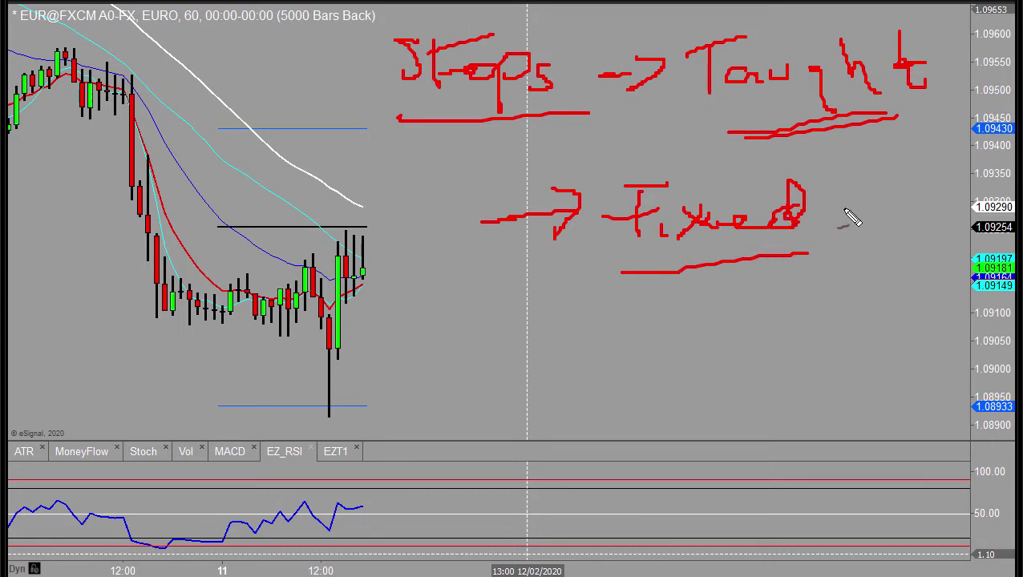
drag(846, 212, 879, 211)
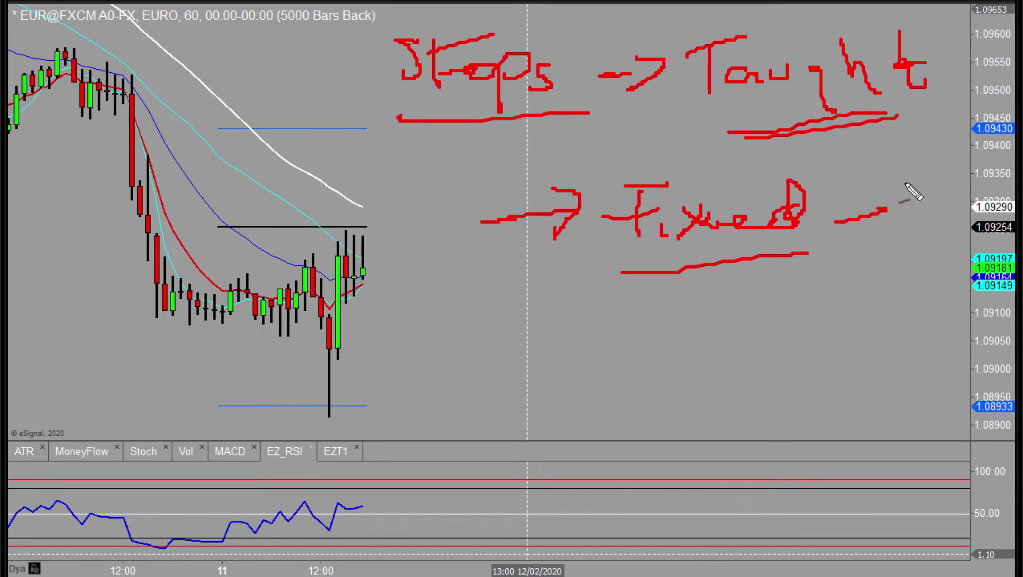
drag(898, 192, 901, 231)
mouse_move(958, 186)
mouse_down()
mouse_move(943, 218)
mouse_move(981, 210)
mouse_up()
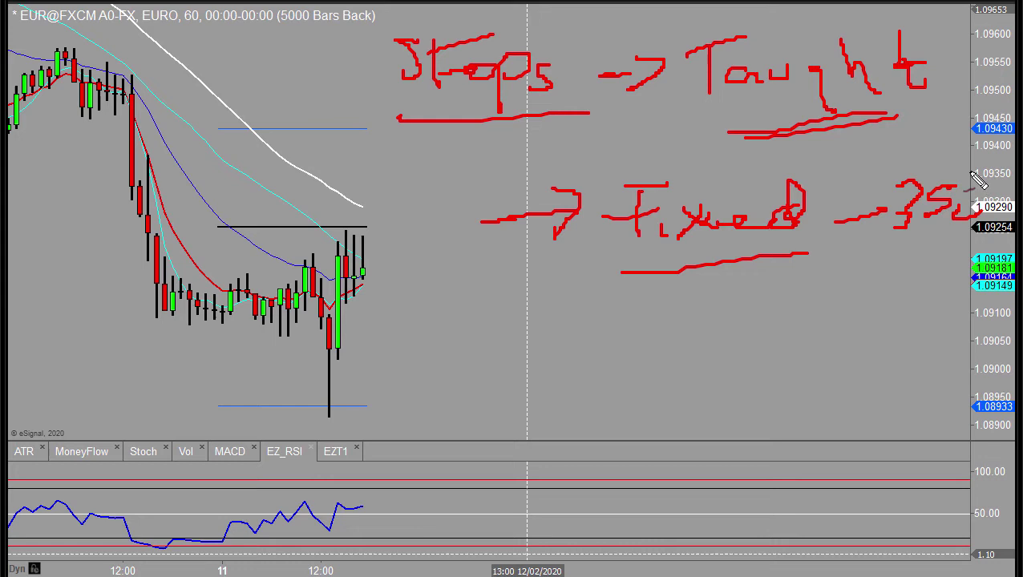
mouse_move(971, 173)
mouse_down()
mouse_move(916, 170)
mouse_move(953, 248)
mouse_move(971, 165)
mouse_up()
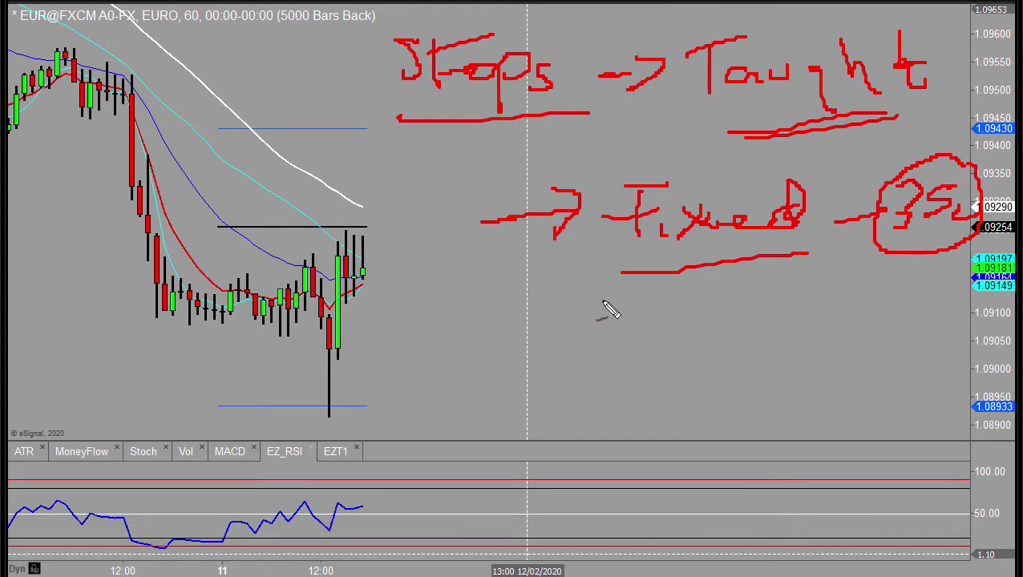
- Write 'Pattern' under Fixed and mark the long-wicked candle's low with a U
mouse_move(609, 310)
mouse_down()
mouse_move(637, 330)
mouse_move(681, 305)
mouse_move(679, 315)
mouse_move(718, 322)
mouse_move(753, 319)
mouse_up()
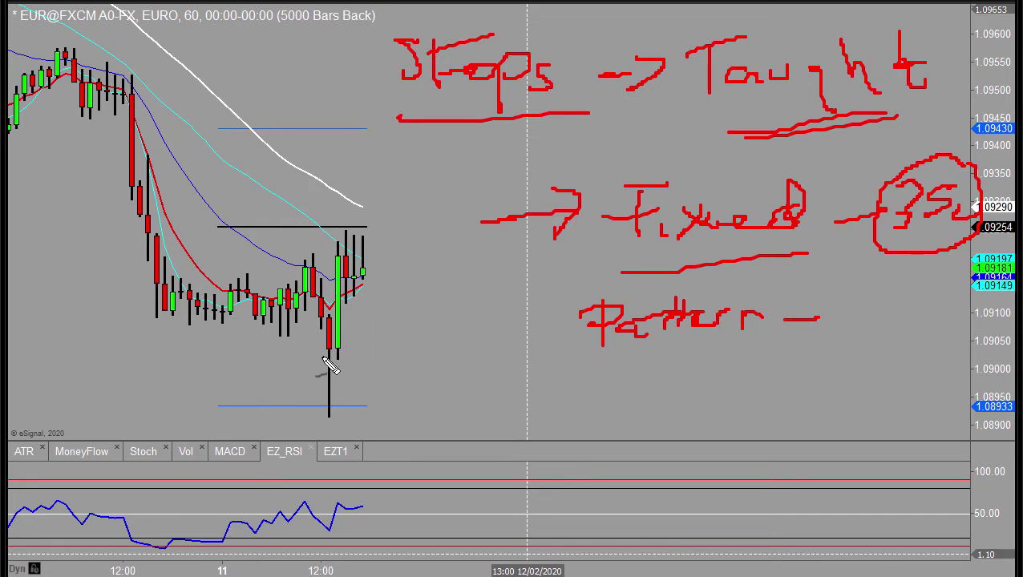
mouse_move(311, 403)
mouse_down()
mouse_move(341, 412)
mouse_move(352, 393)
mouse_move(340, 416)
mouse_move(365, 416)
mouse_up()
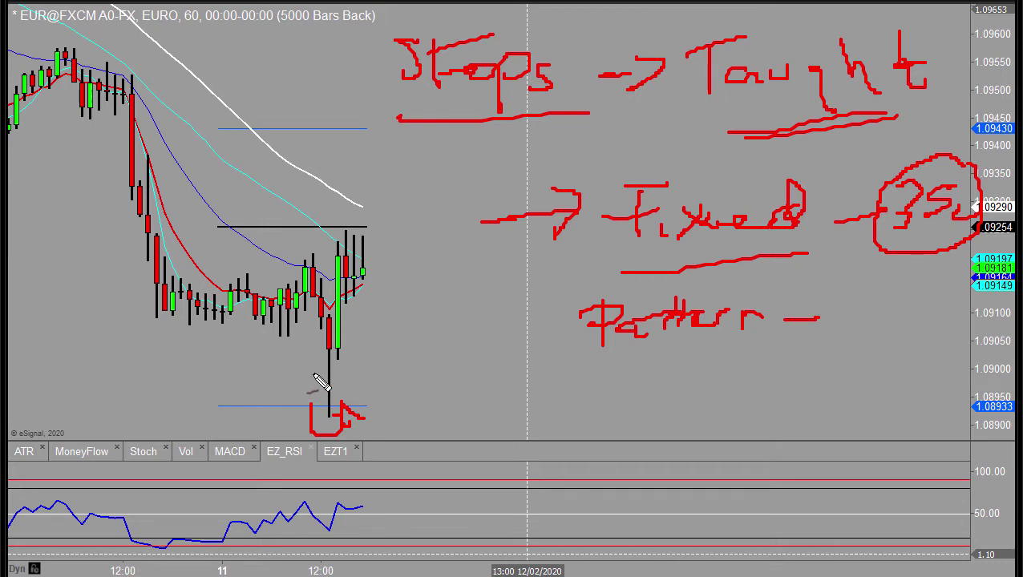
drag(317, 353, 307, 356)
drag(353, 367, 343, 366)
- Draw lines at the recent bars' high and low, labelling the high line 'L-B'
mouse_move(331, 236)
mouse_down()
mouse_move(423, 257)
mouse_move(427, 232)
mouse_move(433, 255)
mouse_up()
mouse_move(433, 218)
mouse_down()
mouse_move(450, 256)
mouse_move(436, 237)
mouse_up()
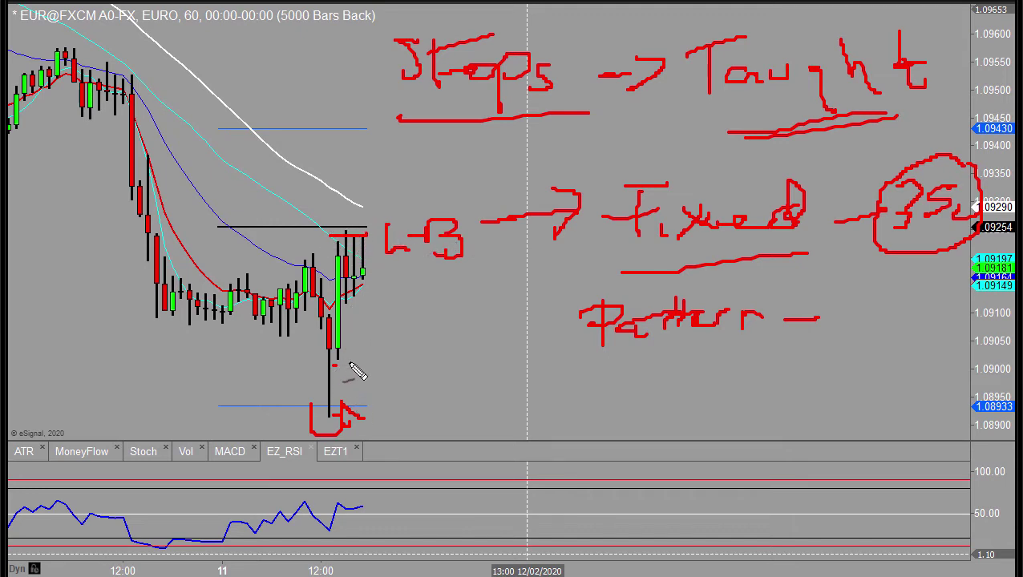
drag(335, 365, 372, 364)
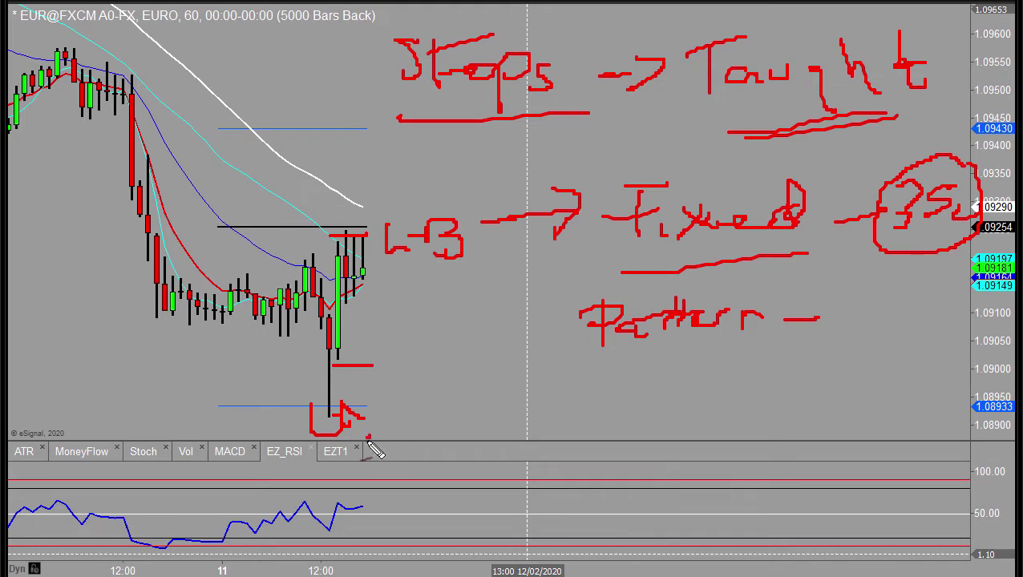
drag(367, 439, 411, 435)
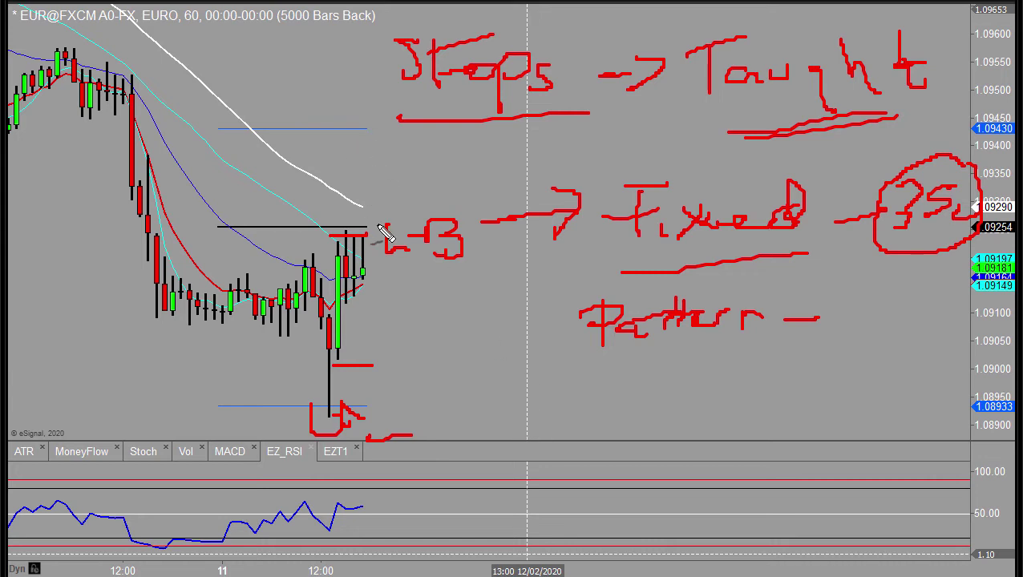
- Scribble out the L-B label and write an underlined, boxed word below 'Pattern'
mouse_move(350, 250)
mouse_down()
mouse_move(371, 233)
mouse_move(487, 237)
mouse_move(411, 232)
mouse_move(494, 194)
mouse_up()
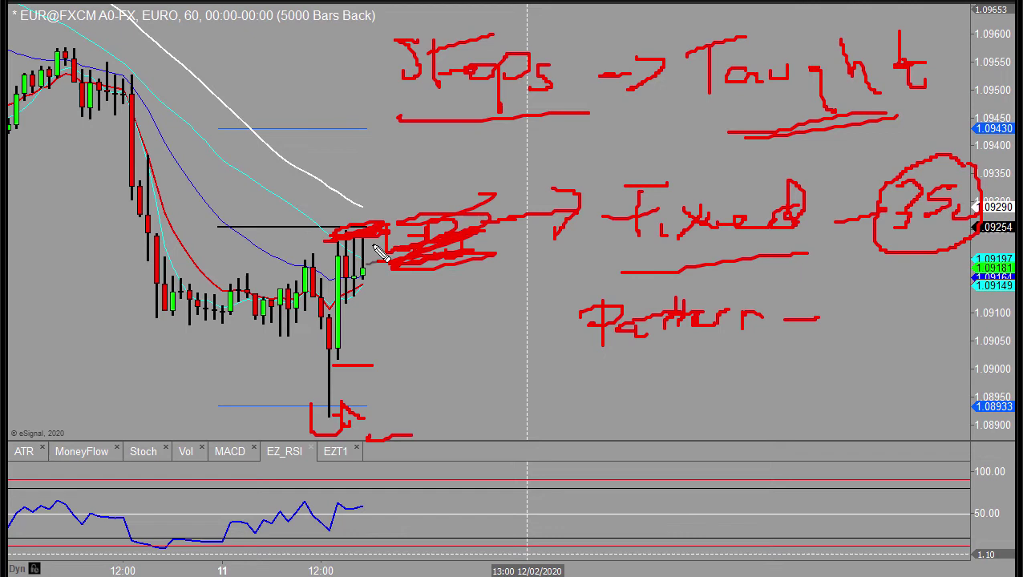
drag(352, 179, 390, 181)
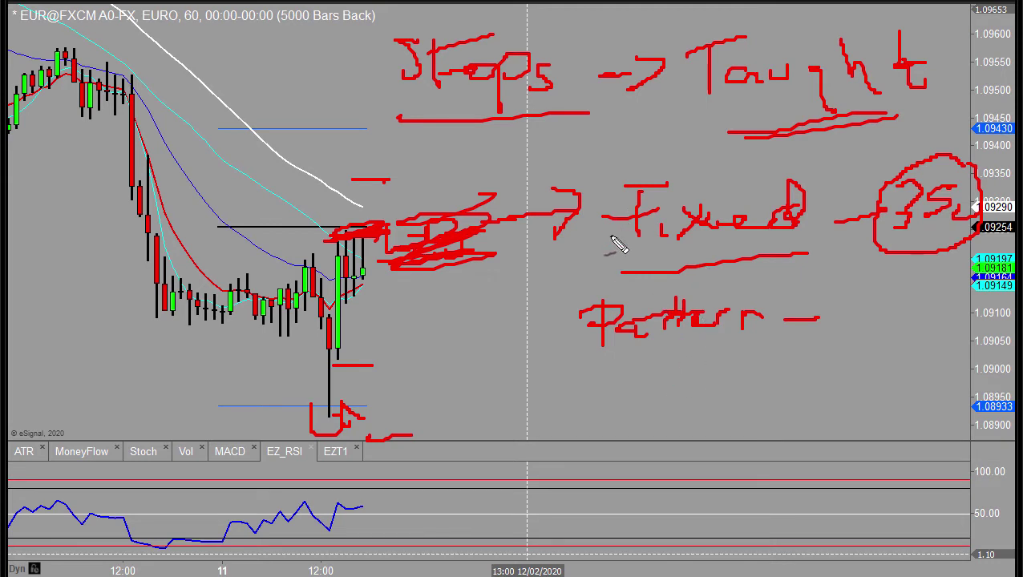
mouse_move(546, 391)
mouse_down()
mouse_move(561, 442)
mouse_move(704, 435)
mouse_move(758, 417)
mouse_up()
drag(565, 506, 753, 463)
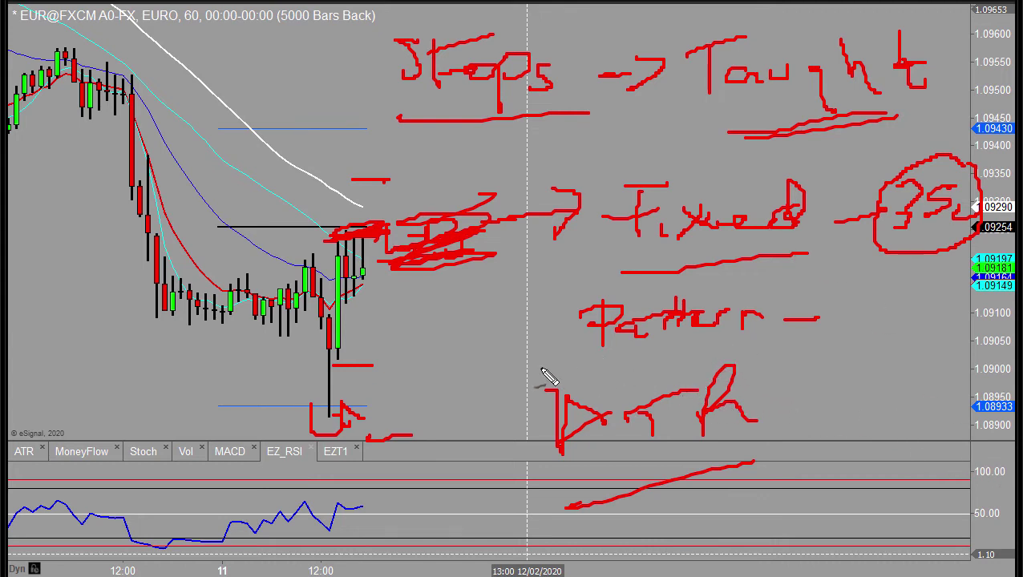
mouse_move(503, 375)
mouse_down()
mouse_move(787, 342)
mouse_move(798, 449)
mouse_move(753, 462)
mouse_up()
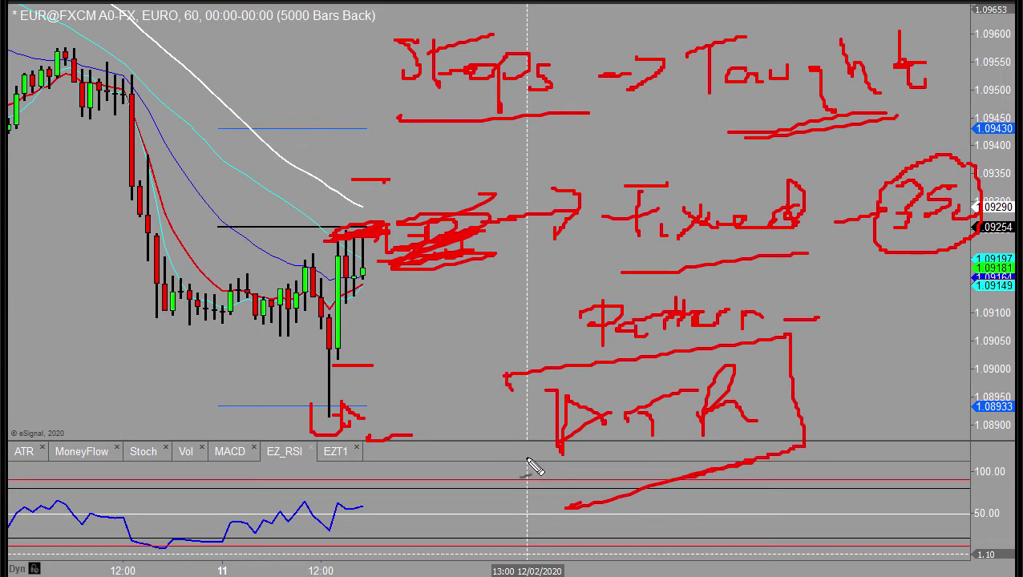
drag(505, 374, 520, 499)
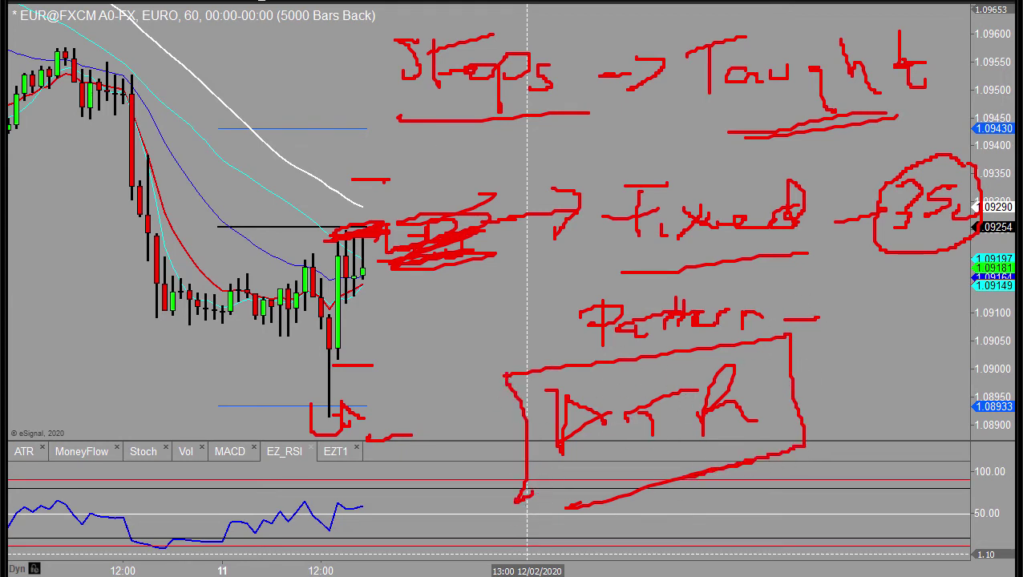
- Clear the red notes, show ATR in the lower pane, and box its left and right peaks in blue
key(Escape)
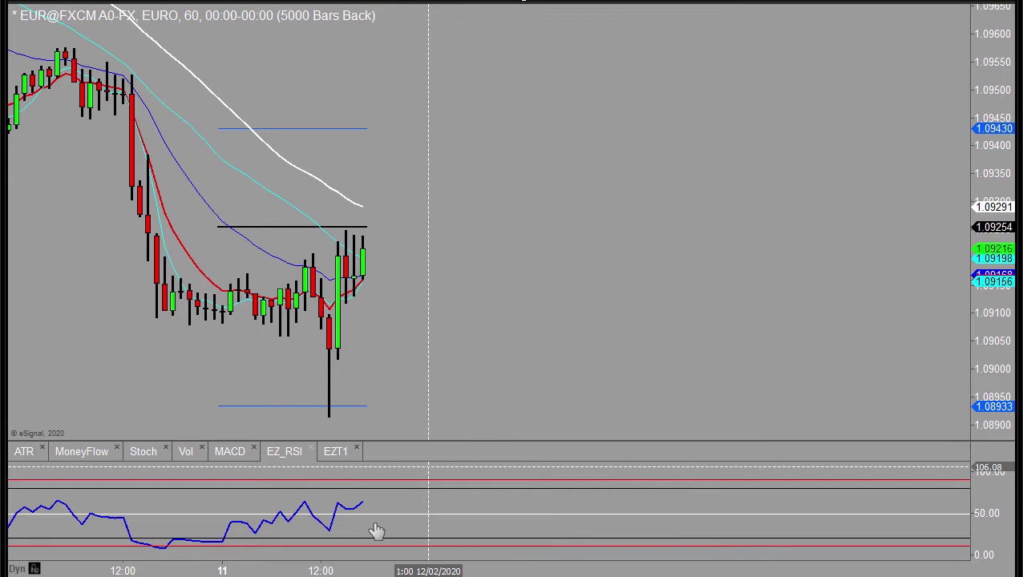
click(32, 455)
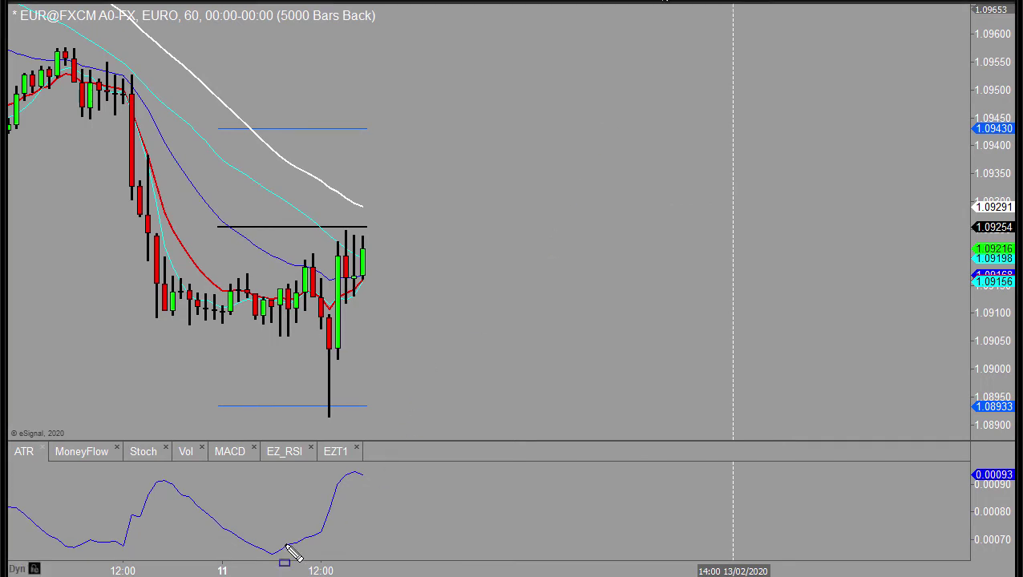
drag(152, 475, 181, 484)
drag(354, 473, 328, 477)
click(372, 471)
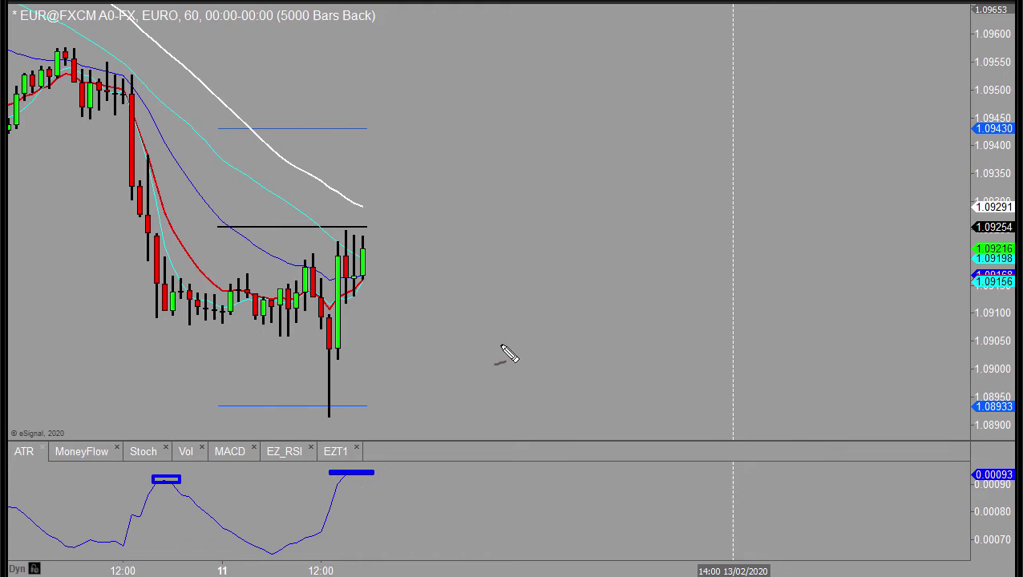
- Write red ATR stop multiples 1.5 and 2, then sketch a falling-then-rebounding price path
drag(551, 313, 561, 362)
click(588, 348)
mouse_move(646, 323)
mouse_down()
mouse_move(621, 342)
mouse_move(631, 365)
mouse_up()
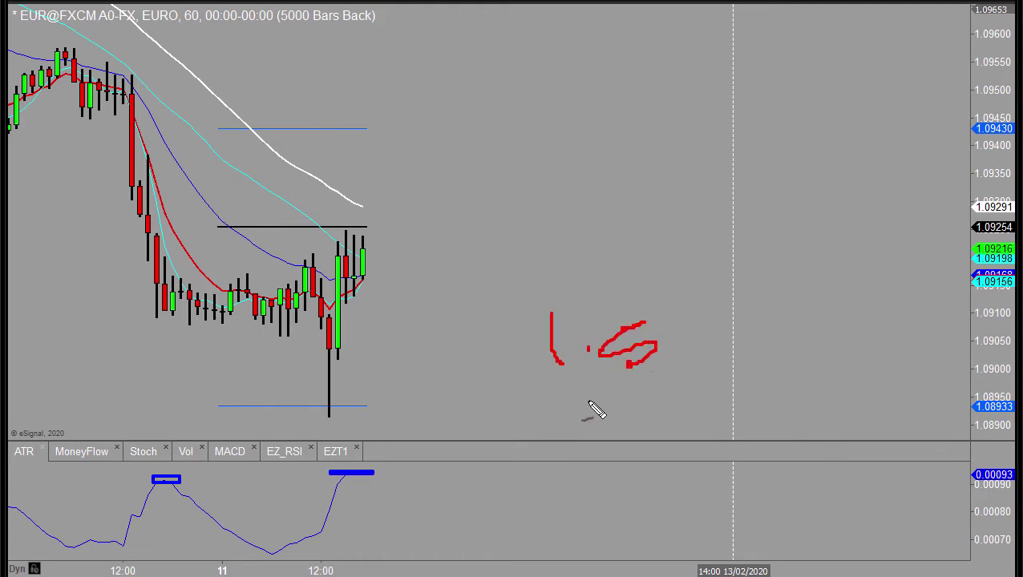
mouse_move(558, 413)
mouse_down()
mouse_move(558, 460)
mouse_move(597, 440)
mouse_up()
click(613, 426)
drag(619, 417, 635, 434)
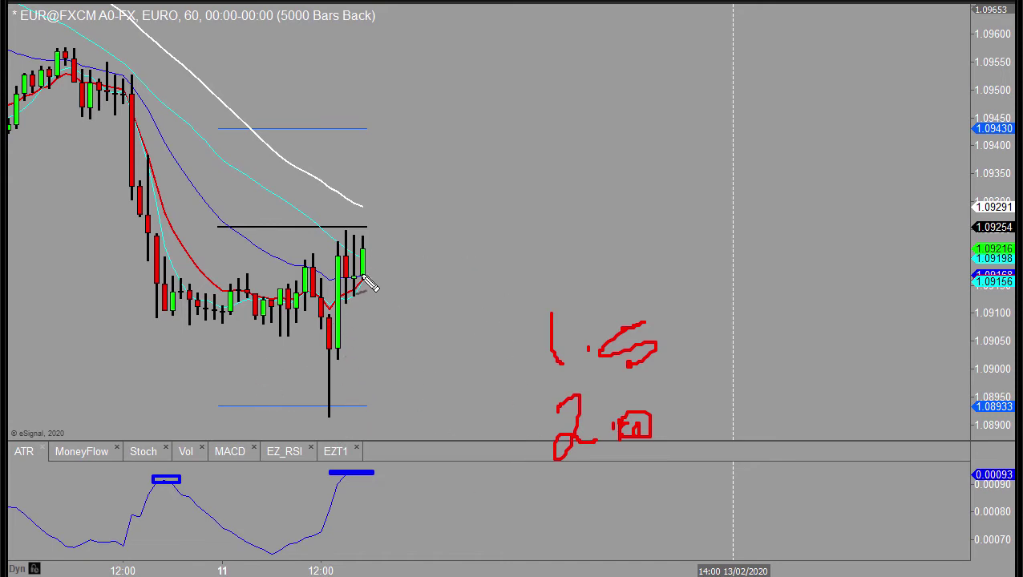
mouse_move(364, 277)
mouse_down()
mouse_move(386, 400)
mouse_move(403, 404)
mouse_up()
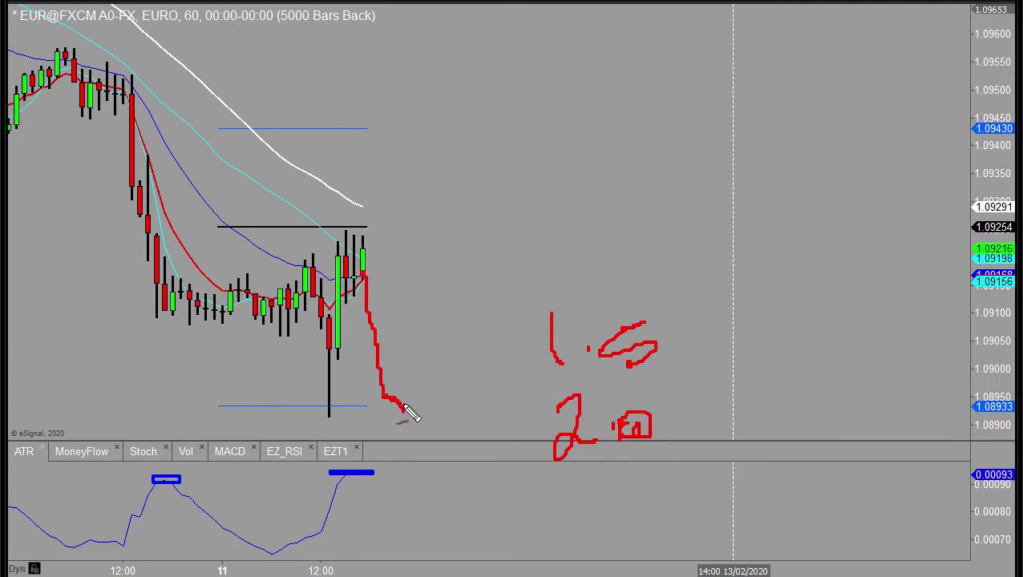
mouse_move(404, 407)
mouse_down()
mouse_move(510, 136)
mouse_move(491, 140)
mouse_move(528, 153)
mouse_up()
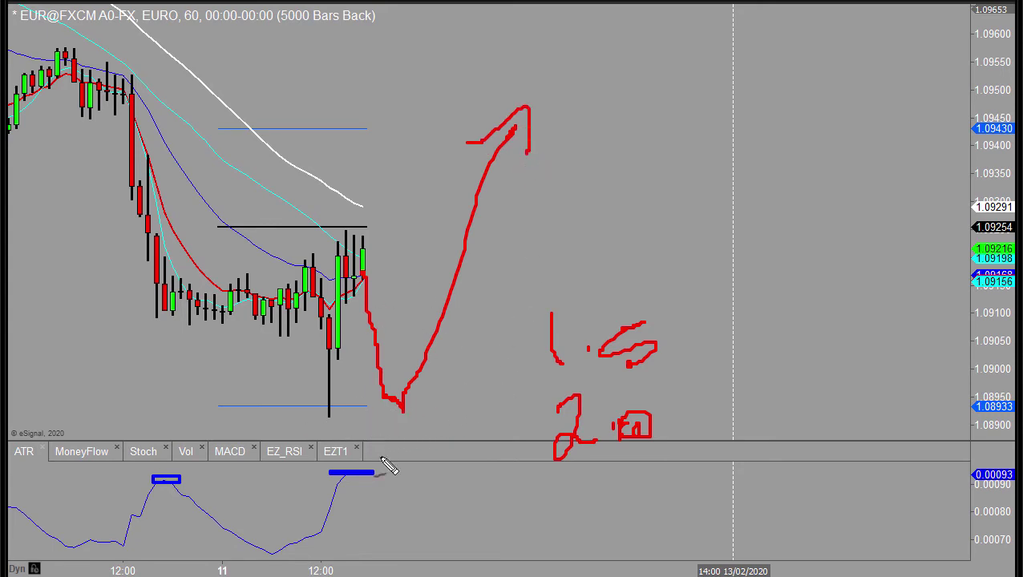
- Circle the stop multiples in red, add pointer strokes beside them, and mark under the lowest wick
mouse_move(678, 392)
mouse_down()
mouse_move(550, 386)
mouse_move(568, 489)
mouse_move(677, 391)
mouse_up()
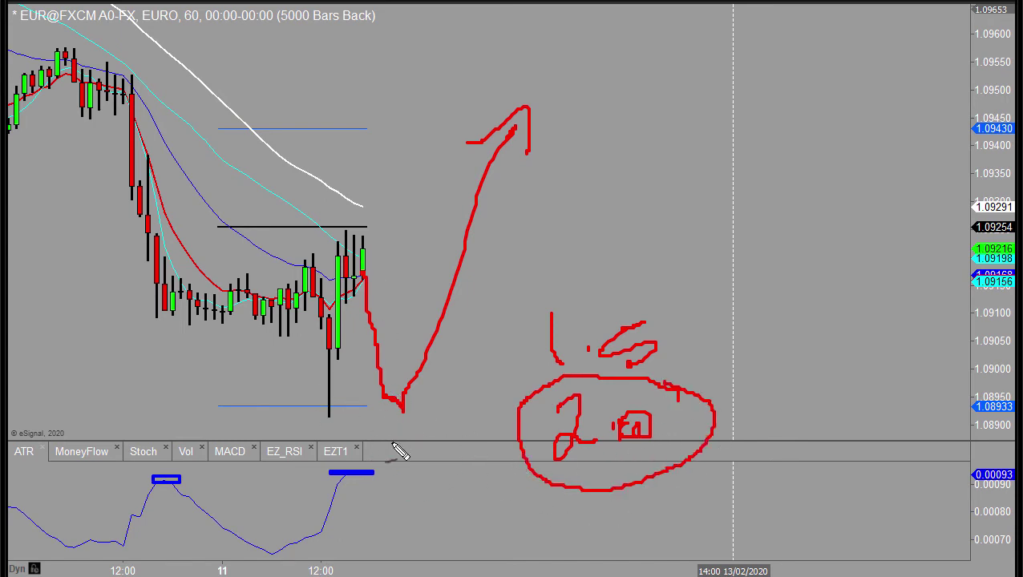
drag(628, 428, 641, 432)
mouse_move(667, 301)
mouse_down()
mouse_move(620, 281)
mouse_move(557, 429)
mouse_move(607, 302)
mouse_up()
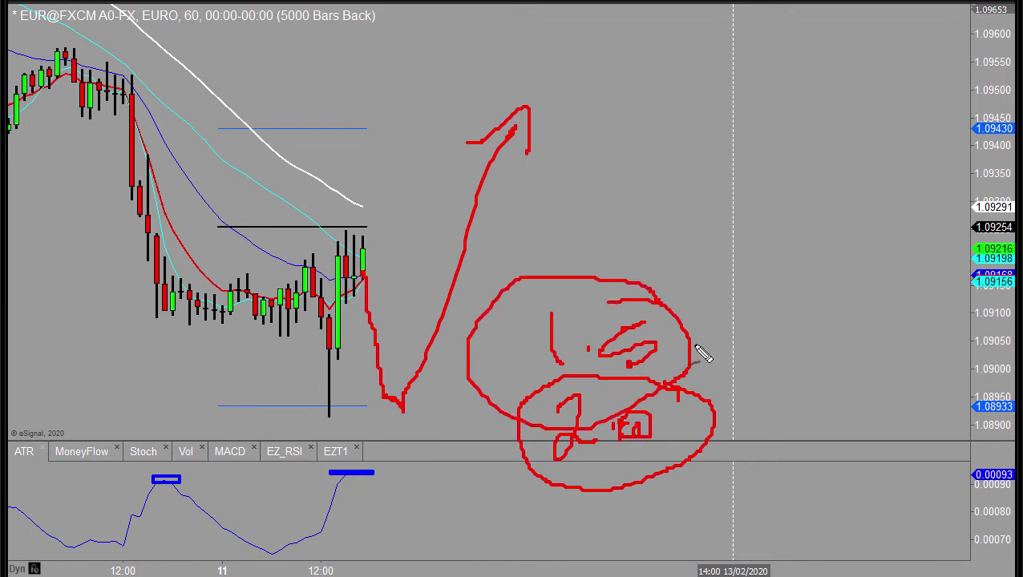
drag(691, 346, 741, 346)
drag(721, 416, 768, 407)
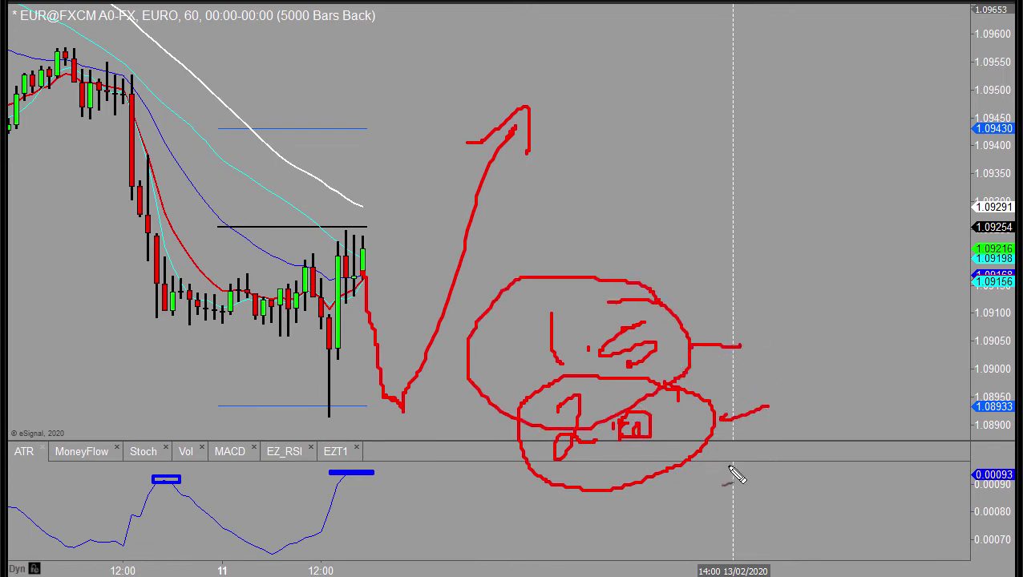
drag(726, 454, 733, 456)
drag(312, 432, 354, 429)
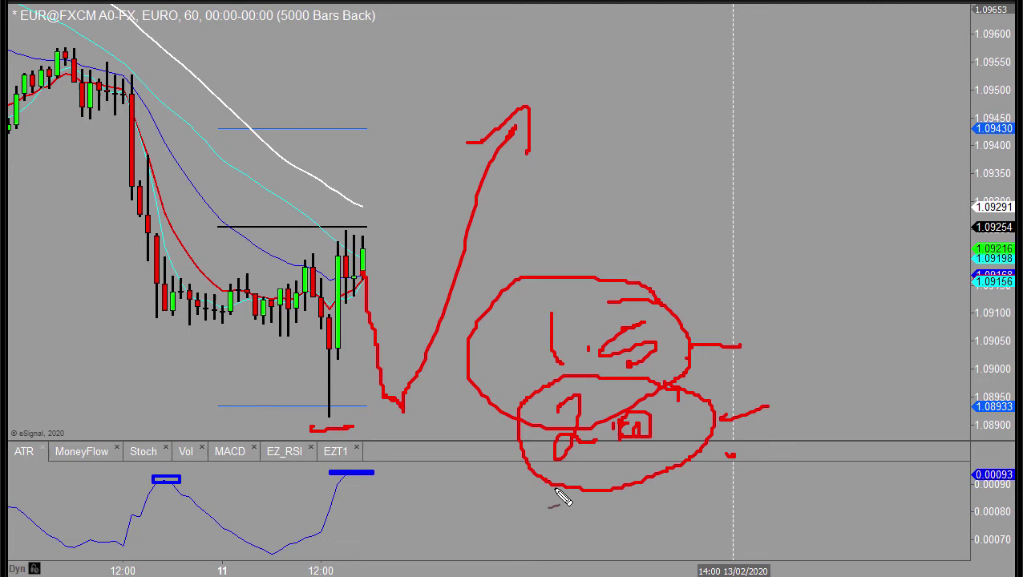
- Write a red 3.0 below the circles and an underlined Target with an upward arrow
drag(513, 509, 520, 564)
mouse_move(602, 531)
mouse_down()
mouse_move(623, 544)
mouse_move(600, 546)
mouse_up()
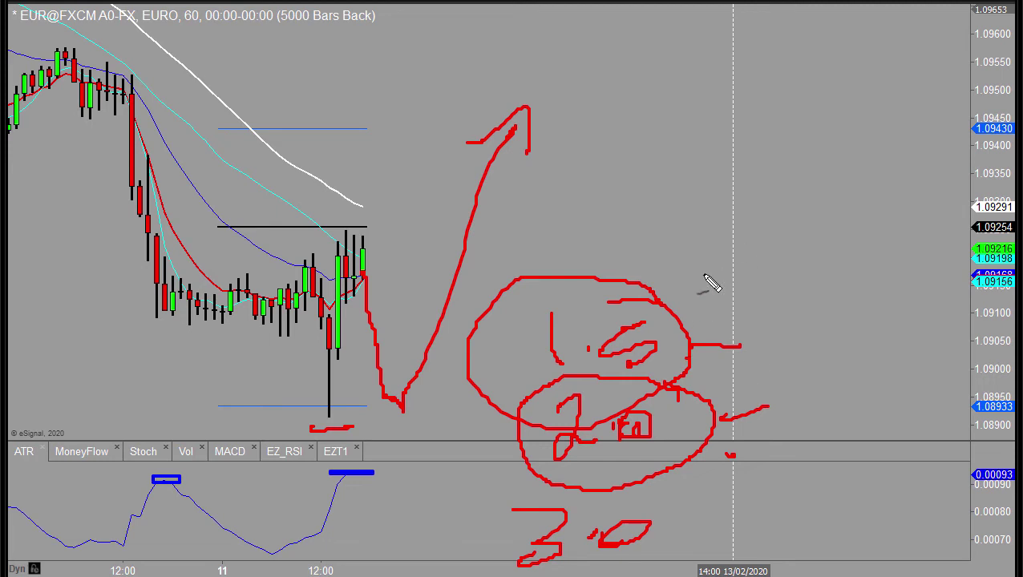
drag(704, 277, 831, 110)
drag(804, 70, 861, 132)
mouse_move(661, 52)
mouse_down()
mouse_move(656, 80)
mouse_move(680, 110)
mouse_move(783, 108)
mouse_move(804, 91)
mouse_move(816, 50)
mouse_move(835, 75)
mouse_move(808, 98)
mouse_move(828, 87)
mouse_up()
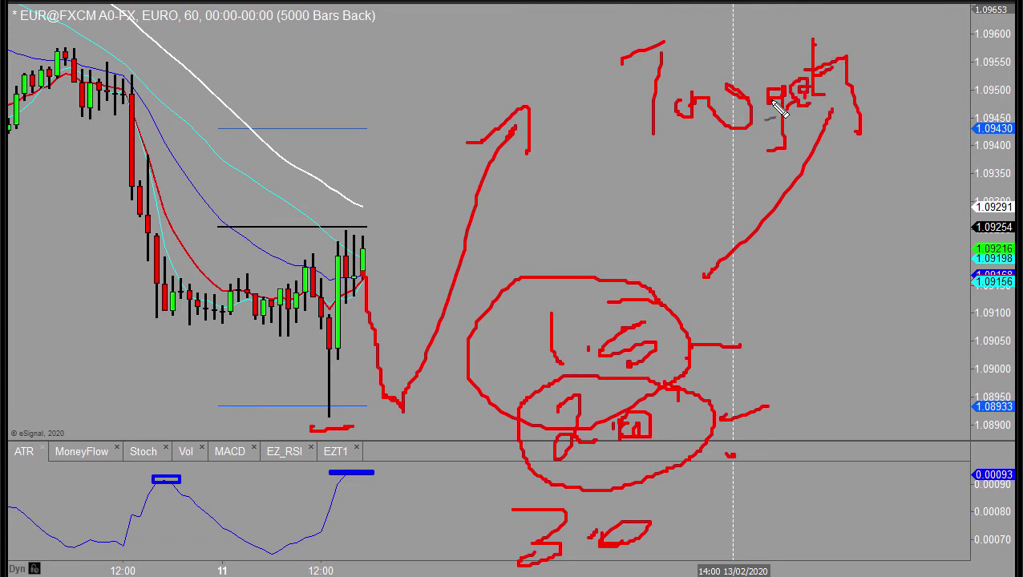
drag(657, 167, 802, 126)
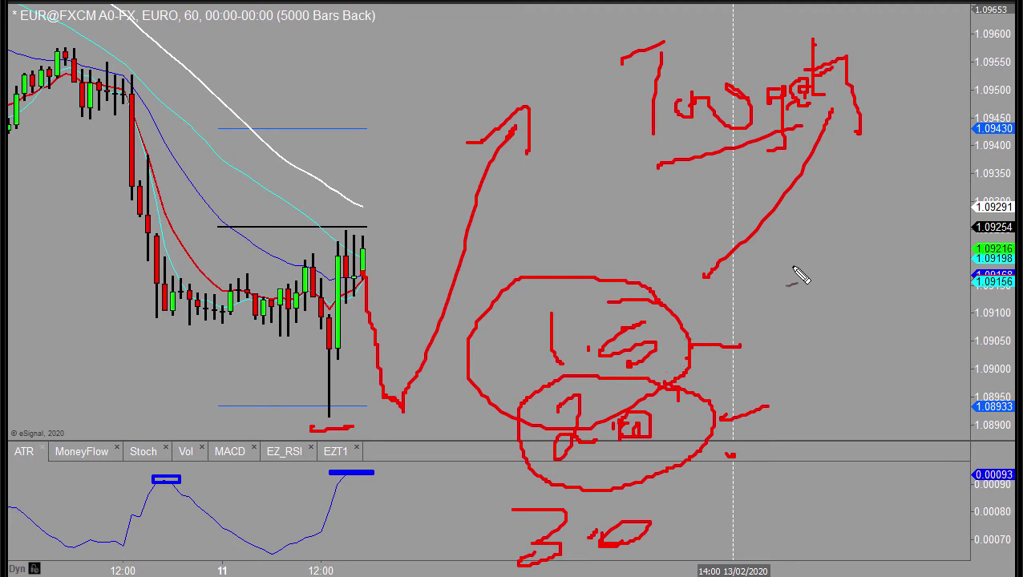
- Write the red target ratio column 2, 3, 4, 5 down the right side
mouse_move(811, 232)
mouse_down()
mouse_move(809, 280)
mouse_move(888, 251)
mouse_move(839, 320)
mouse_move(832, 288)
mouse_up()
click(865, 263)
mouse_move(839, 313)
mouse_down()
mouse_move(848, 309)
mouse_move(825, 337)
mouse_move(855, 375)
mouse_up()
drag(836, 383, 831, 497)
drag(840, 433, 861, 425)
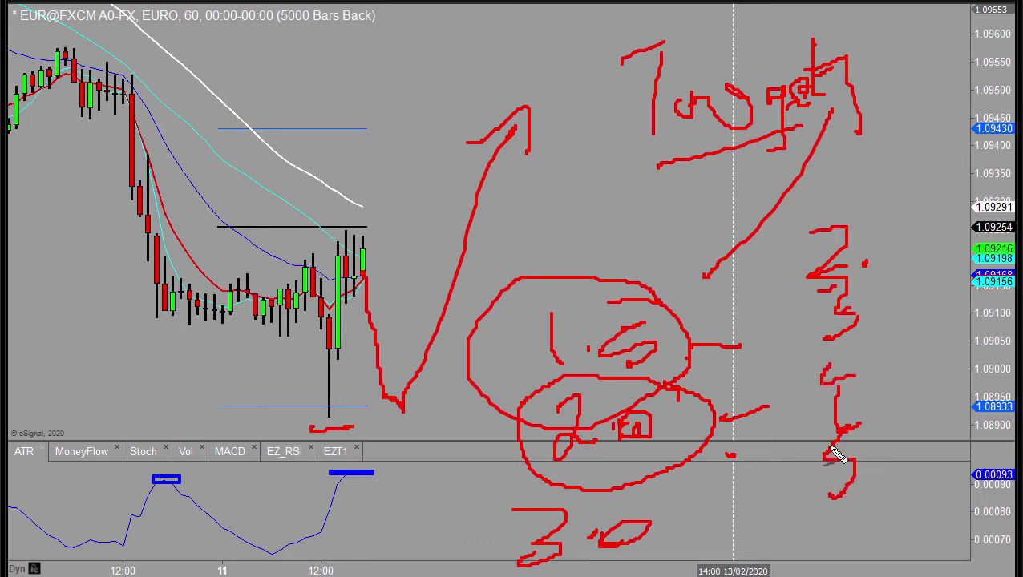
drag(831, 527, 877, 510)
- Clear all red annotations, then write underlined Stop and Out headings in red
key(Escape)
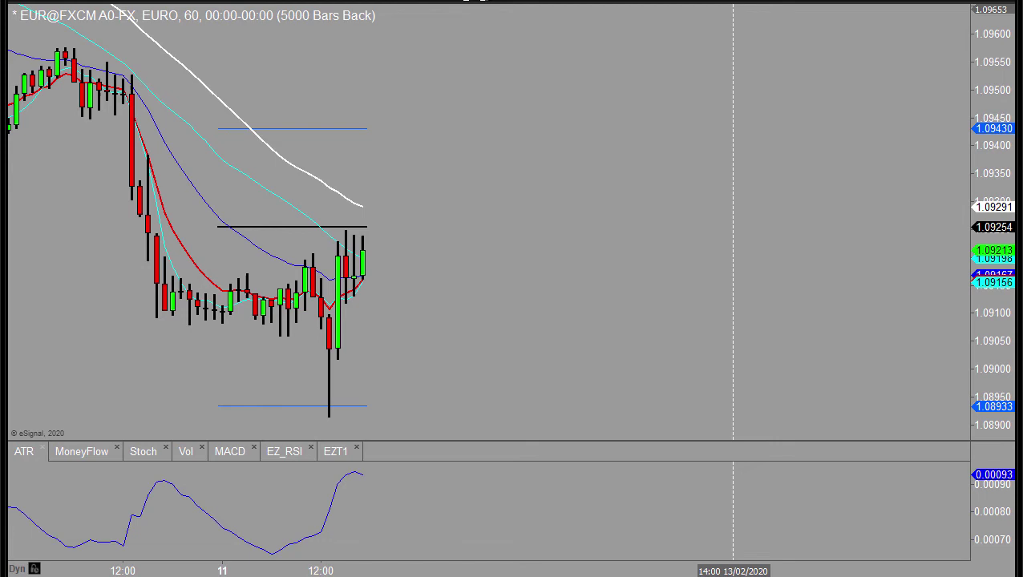
mouse_move(434, 44)
mouse_down()
mouse_move(497, 41)
mouse_move(520, 86)
mouse_move(572, 48)
mouse_move(490, 38)
mouse_up()
drag(440, 145, 604, 117)
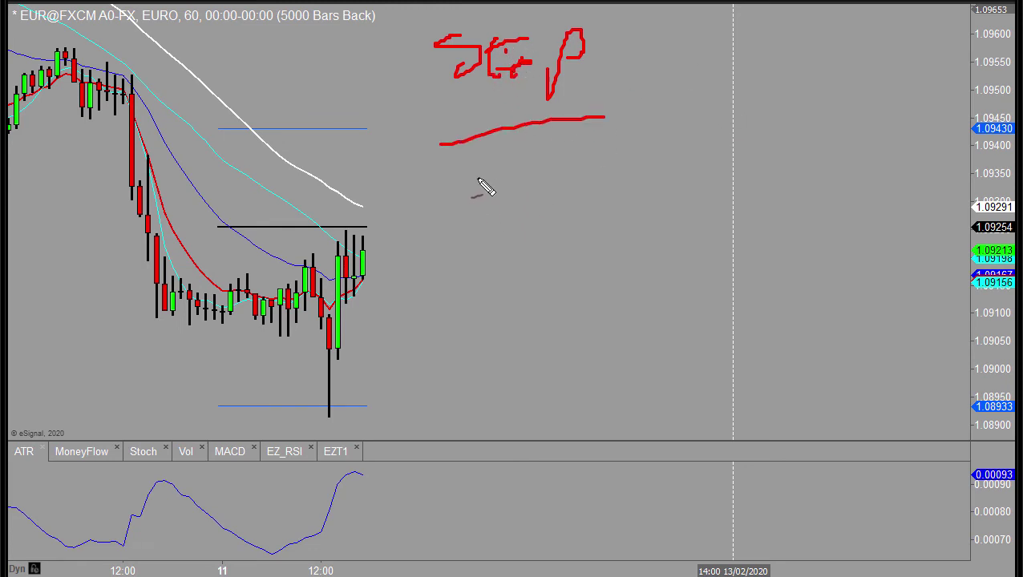
mouse_move(458, 181)
mouse_down()
mouse_move(487, 233)
mouse_move(601, 175)
mouse_move(595, 228)
mouse_up()
drag(425, 331, 649, 281)
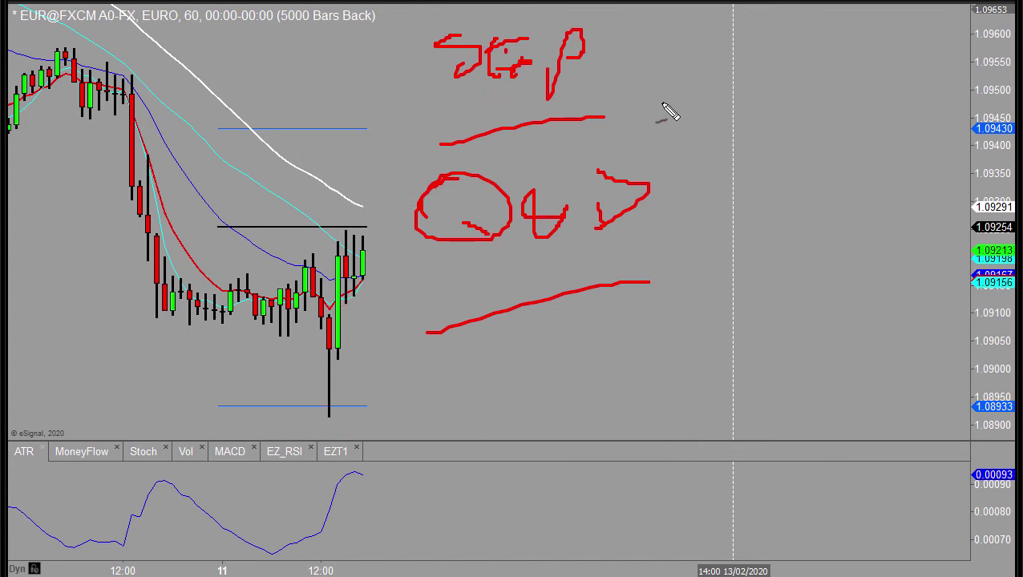
mouse_move(418, 144)
mouse_down()
mouse_move(539, 106)
mouse_move(595, 107)
mouse_up()
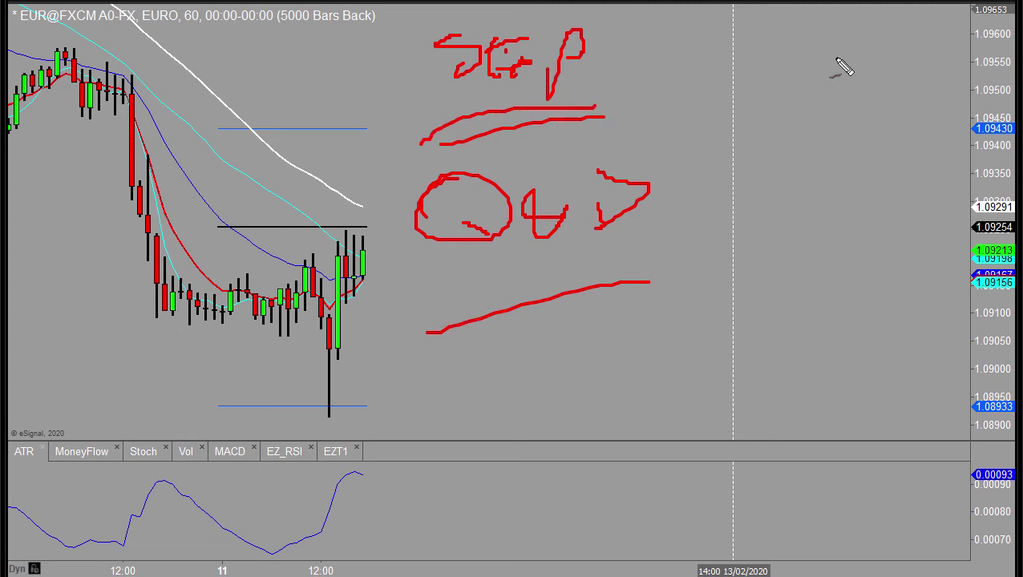
- Write an underlined red Target heading on the right side of the chart
drag(806, 42, 797, 152)
drag(717, 83, 806, 44)
mouse_move(812, 125)
mouse_down()
mouse_move(864, 102)
mouse_move(886, 155)
mouse_move(926, 91)
mouse_up()
drag(766, 226, 946, 179)
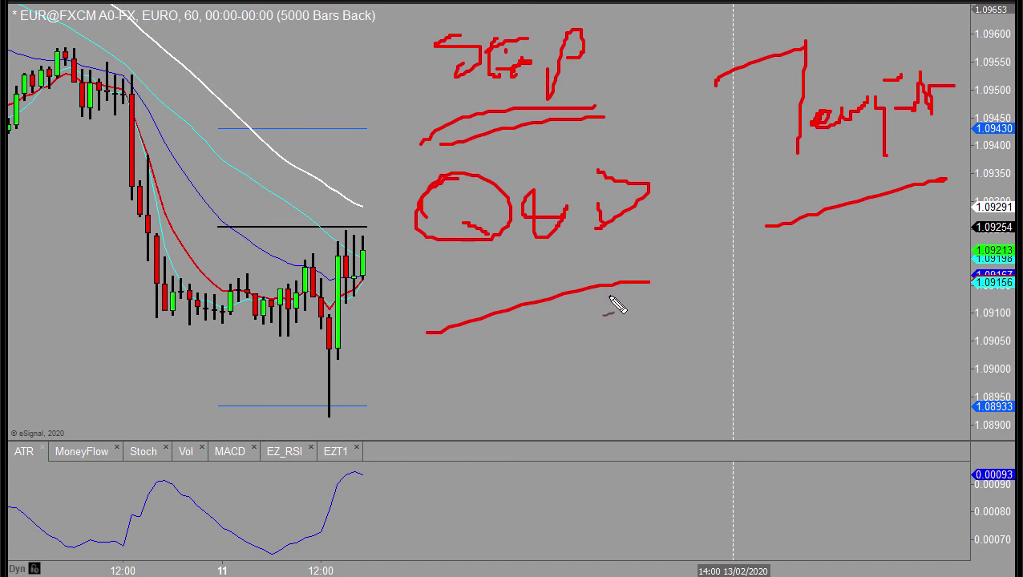
- Write a red 20 directly beneath the Out heading and underline it
drag(595, 161, 596, 227)
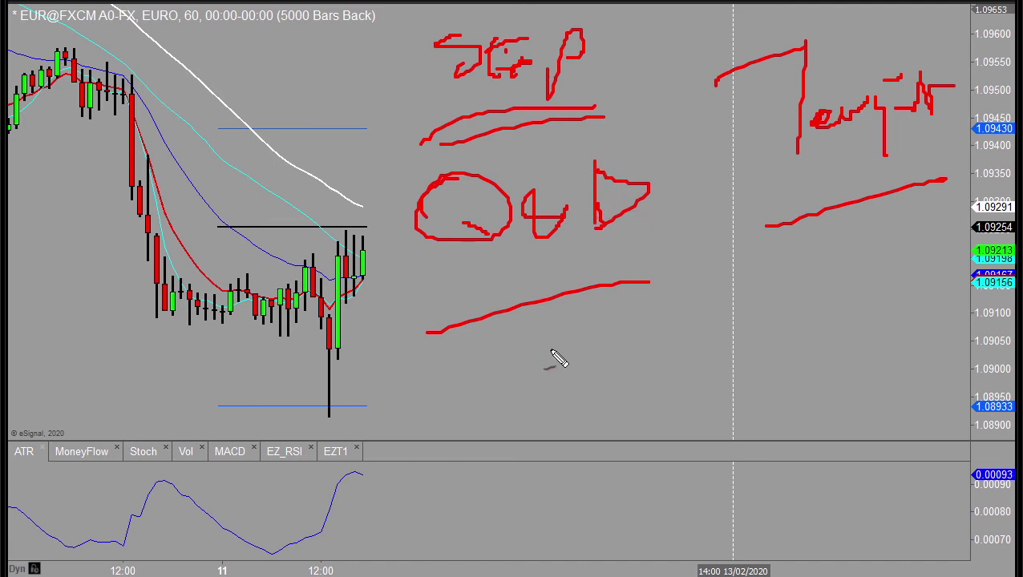
mouse_move(549, 351)
mouse_down()
mouse_move(577, 373)
mouse_move(644, 367)
mouse_up()
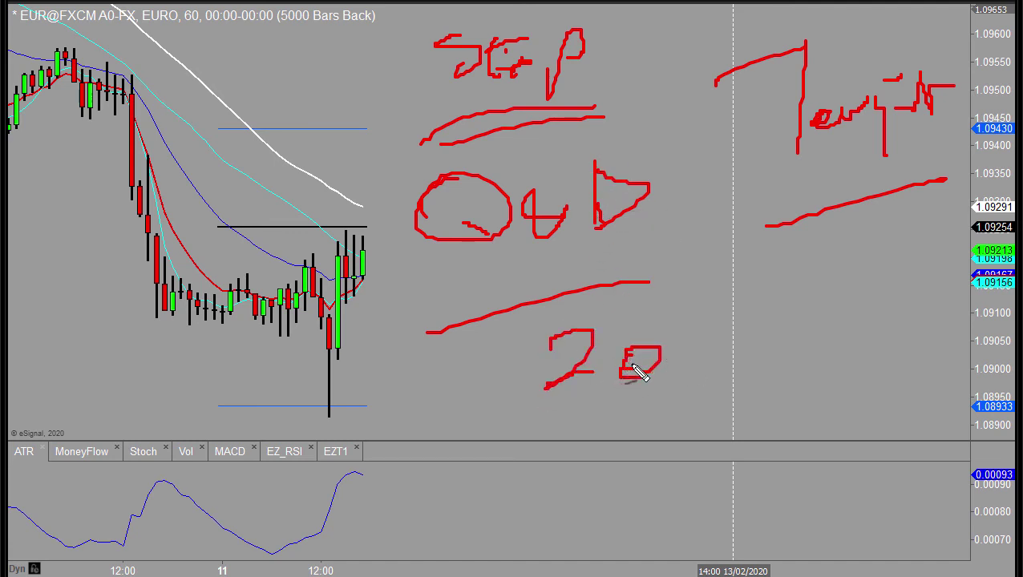
mouse_move(550, 405)
mouse_down()
mouse_move(611, 410)
mouse_move(674, 389)
mouse_up()
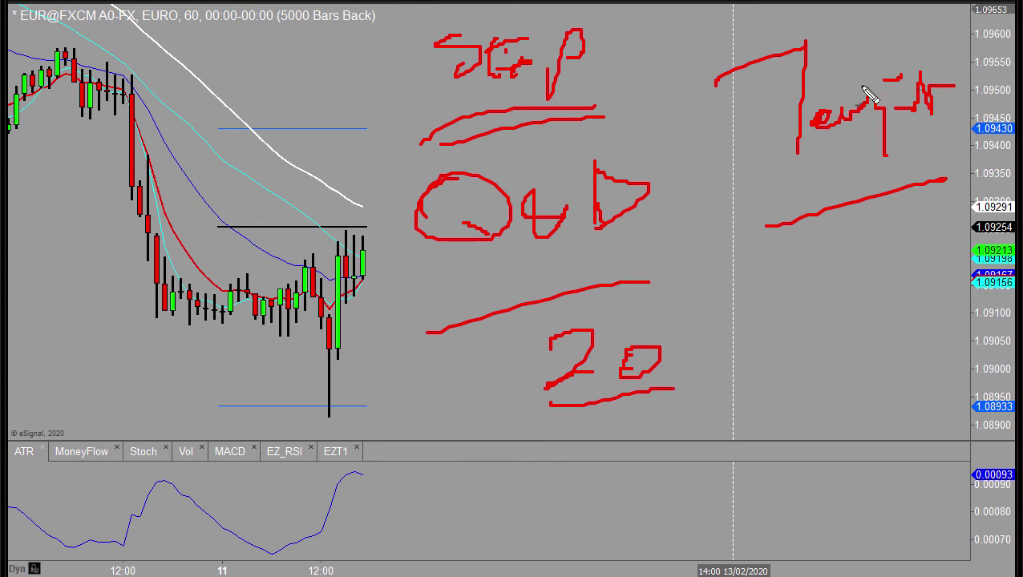
- Double-underline Target in red and write a ratio figure beneath it, level with the 20
drag(839, 218, 918, 186)
drag(762, 256, 902, 215)
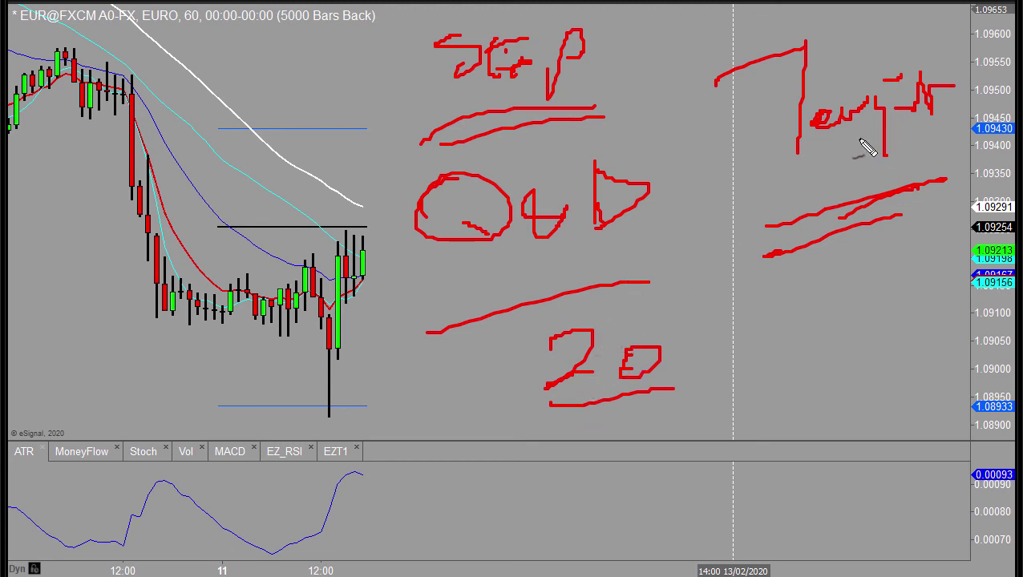
drag(786, 371, 782, 406)
mouse_move(829, 378)
mouse_down()
mouse_move(838, 375)
mouse_move(834, 395)
mouse_up()
drag(867, 366, 882, 412)
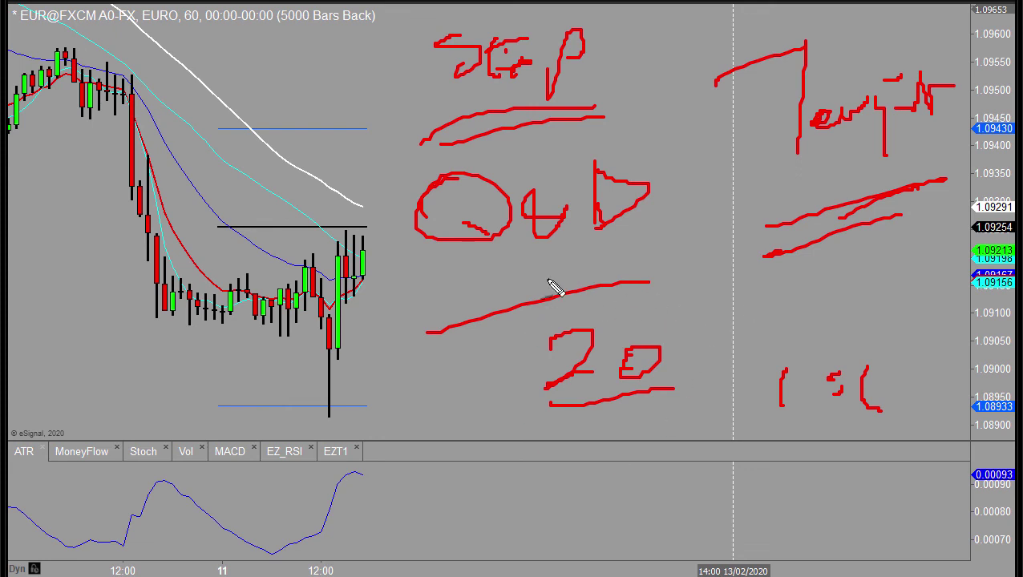
- Add another line under Out, scribble over Stop, and mark levels below the low wick
drag(463, 291, 697, 217)
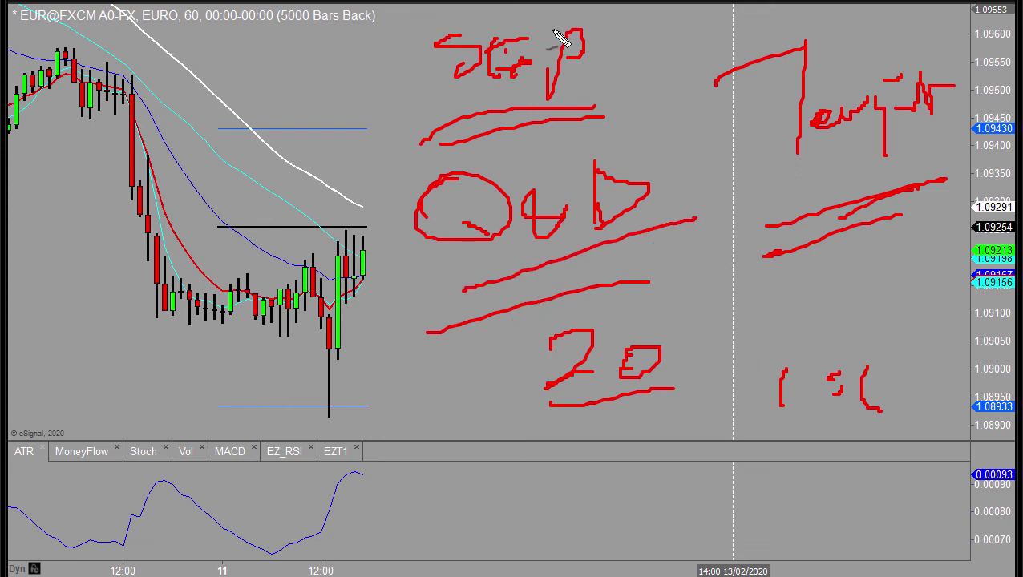
mouse_move(520, 76)
mouse_down()
mouse_move(548, 86)
mouse_move(505, 87)
mouse_up()
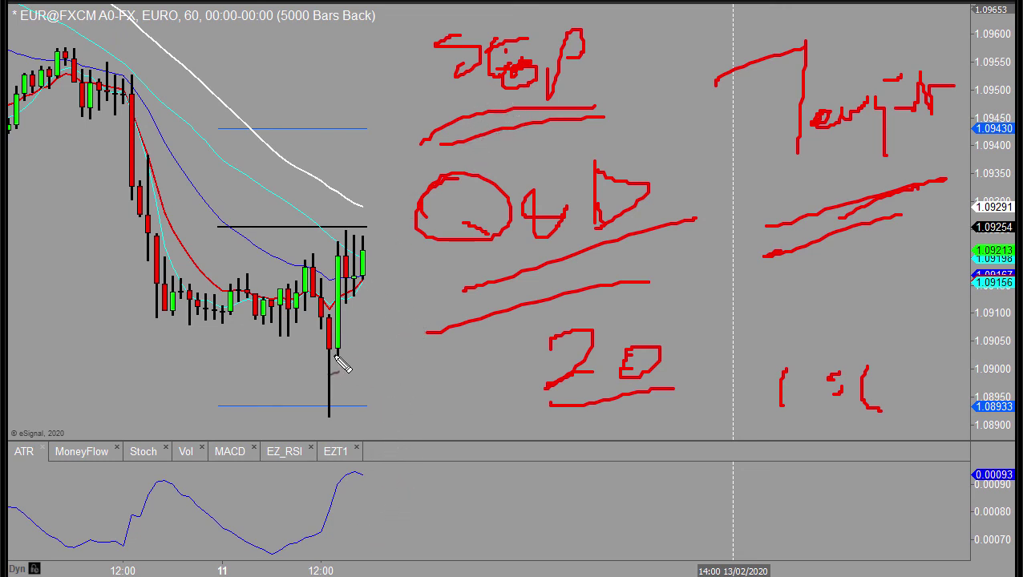
drag(334, 369, 369, 373)
drag(337, 433, 353, 428)
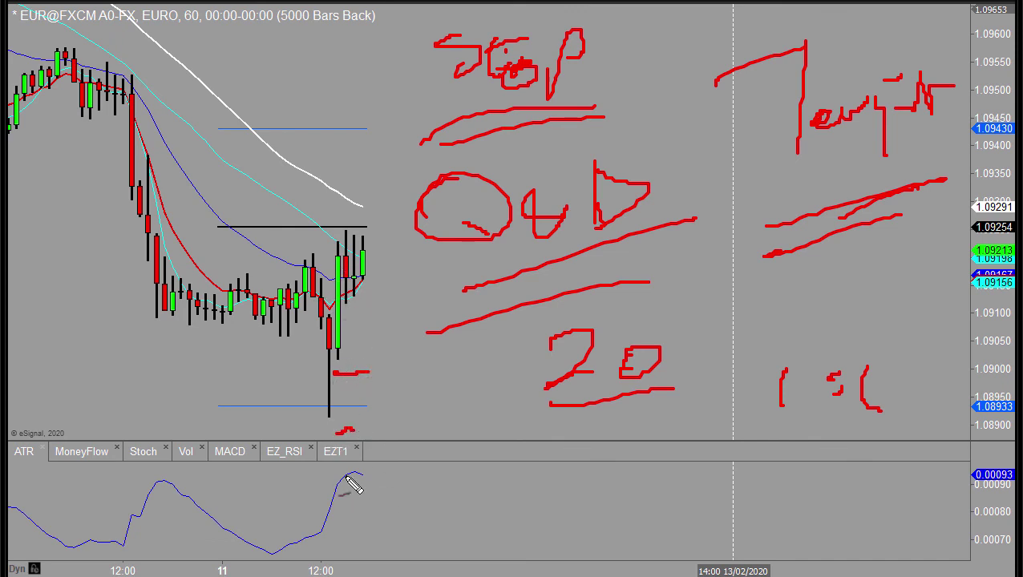
- Write ATR 4 2 in the ATR pane, circle Stop, then clear all red drawings
mouse_move(321, 466)
mouse_down()
mouse_move(313, 523)
mouse_move(351, 523)
mouse_up()
drag(356, 471, 371, 535)
mouse_move(405, 457)
mouse_down()
mouse_move(418, 517)
mouse_move(491, 484)
mouse_move(523, 484)
mouse_up()
drag(526, 455, 505, 521)
drag(558, 457, 629, 482)
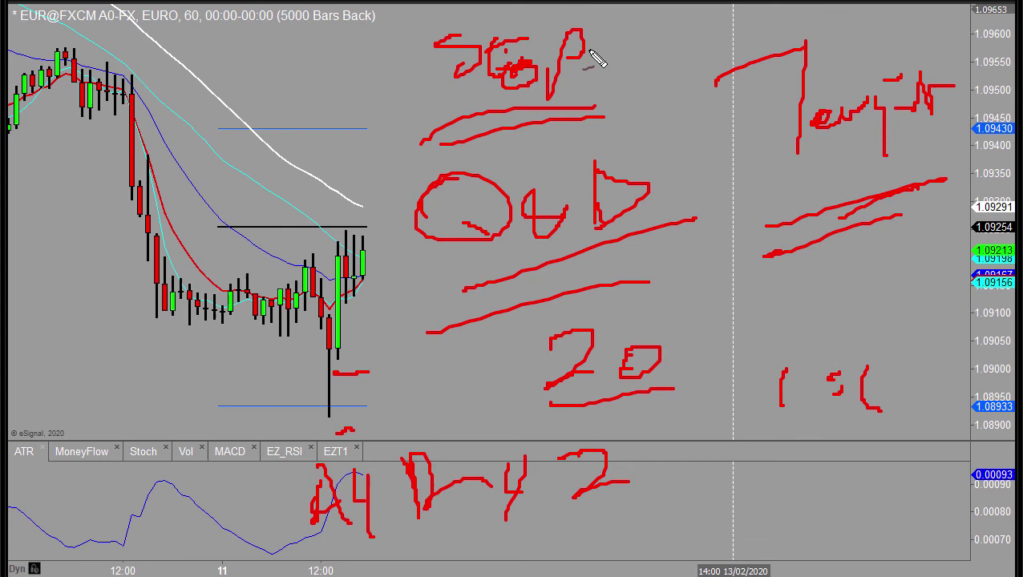
mouse_move(589, 50)
mouse_down()
mouse_move(425, 139)
mouse_move(491, 132)
mouse_up()
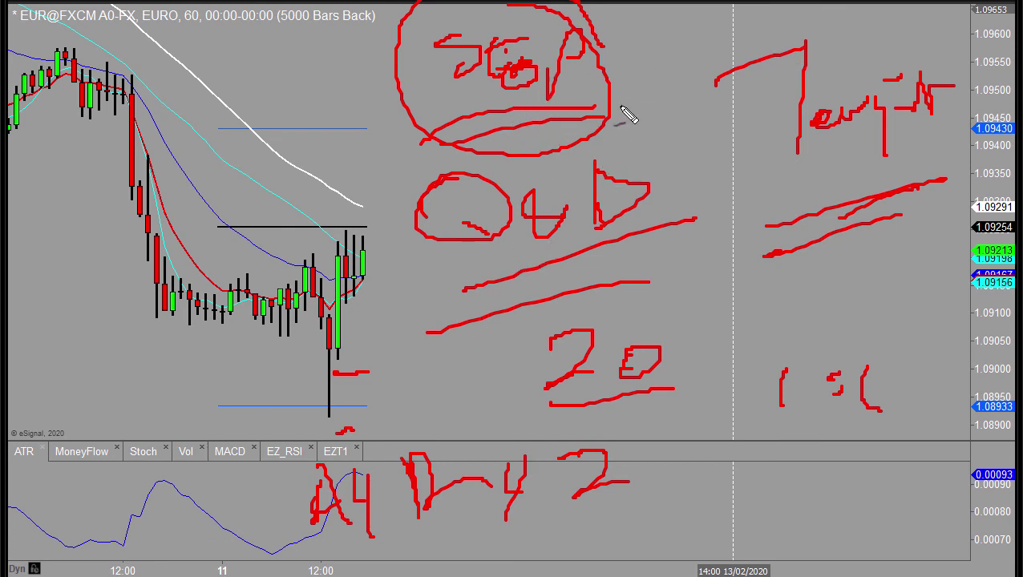
key(Escape)
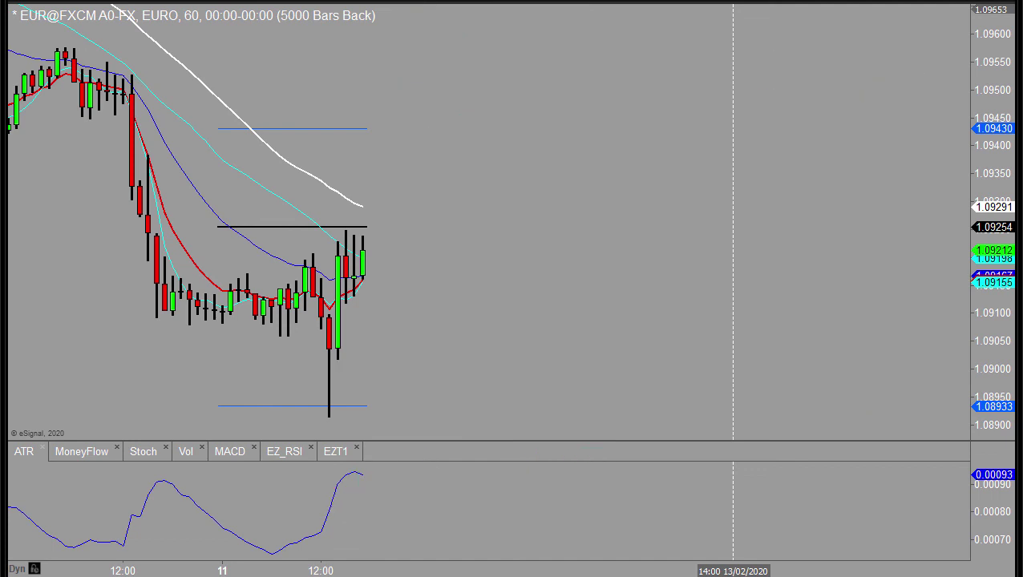